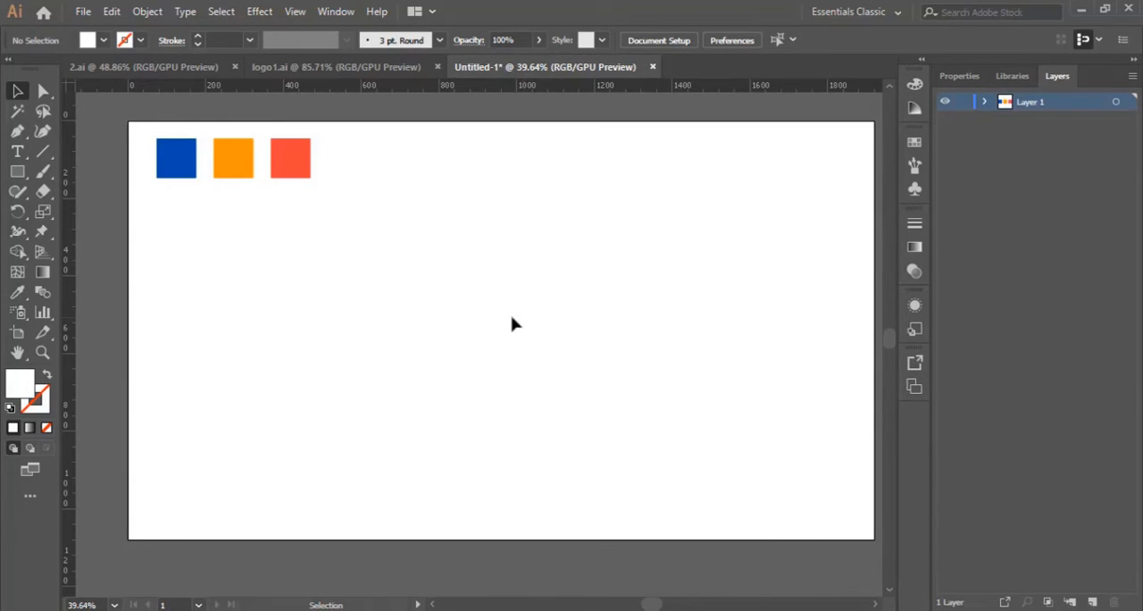
Draw a white square about 470 px wide near the artboard's middle and place a vertical guide through its centre
left_click(17, 172)
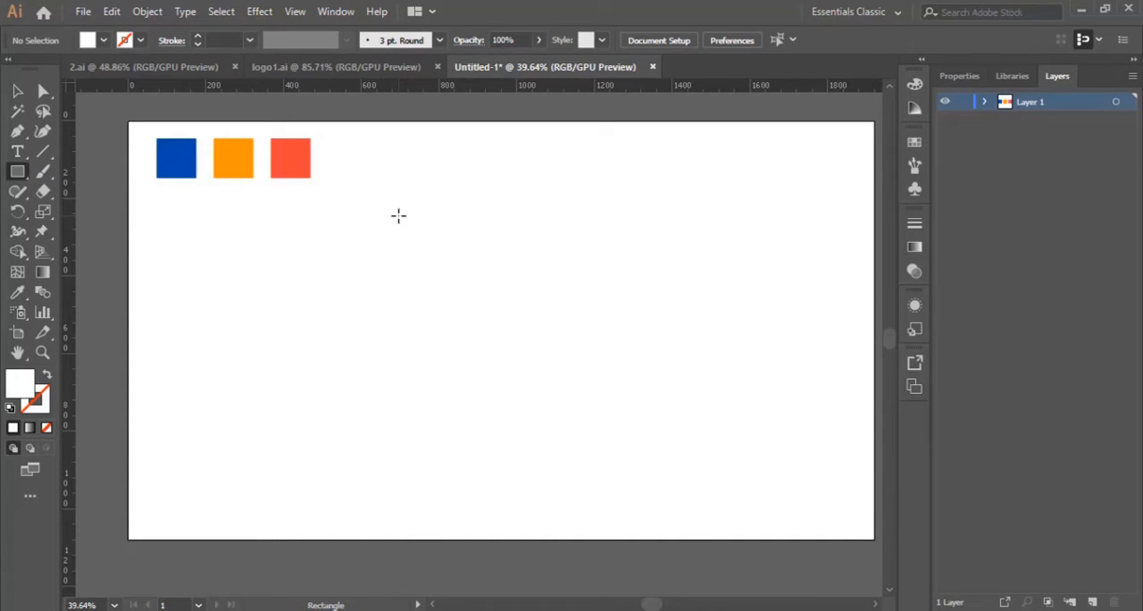
left_click_drag(398, 215, 582, 399)
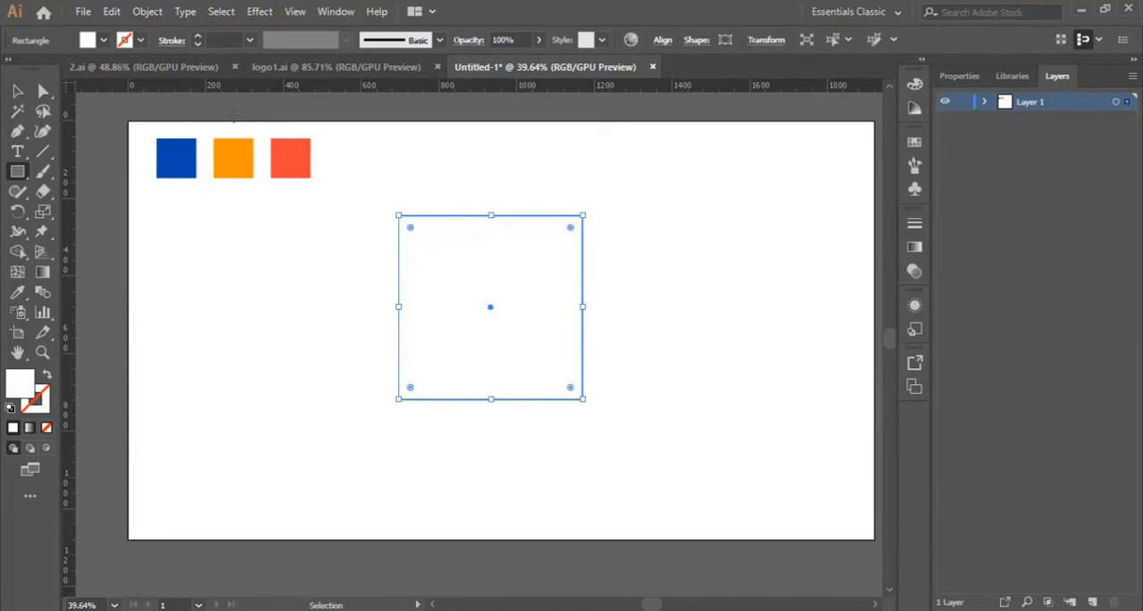
left_click(295, 12)
mouse_move(498, 459)
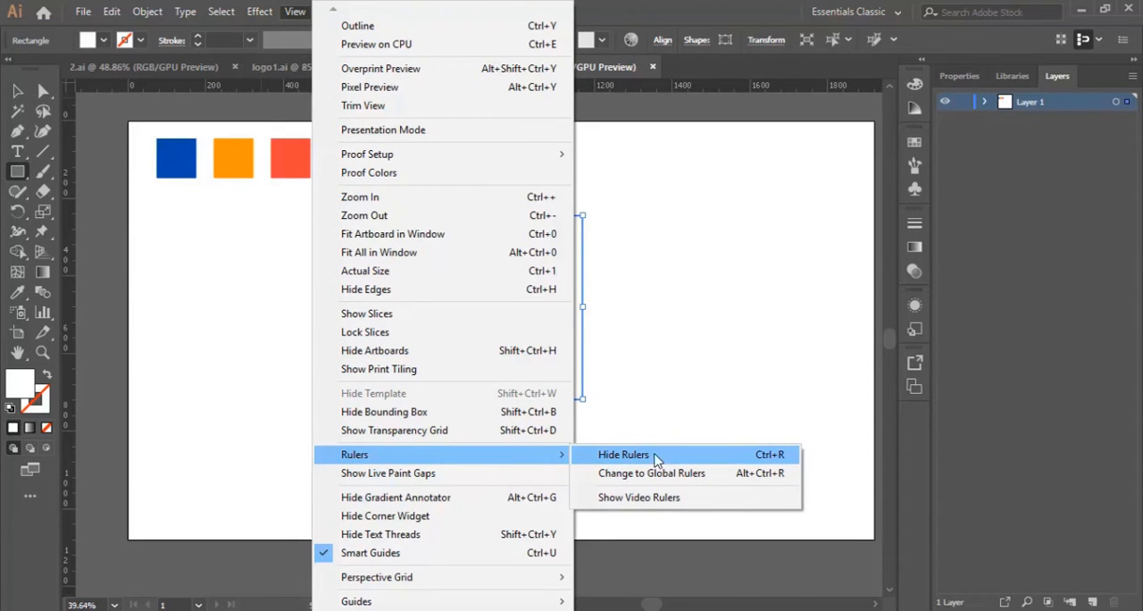
left_click(673, 24)
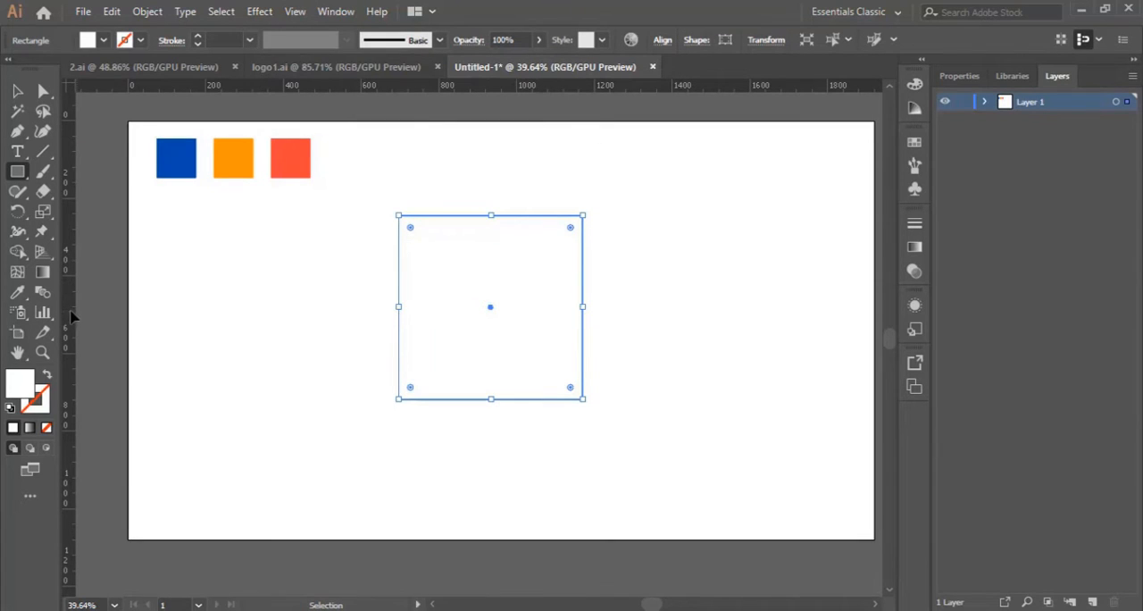
left_click_drag(70, 316, 491, 327)
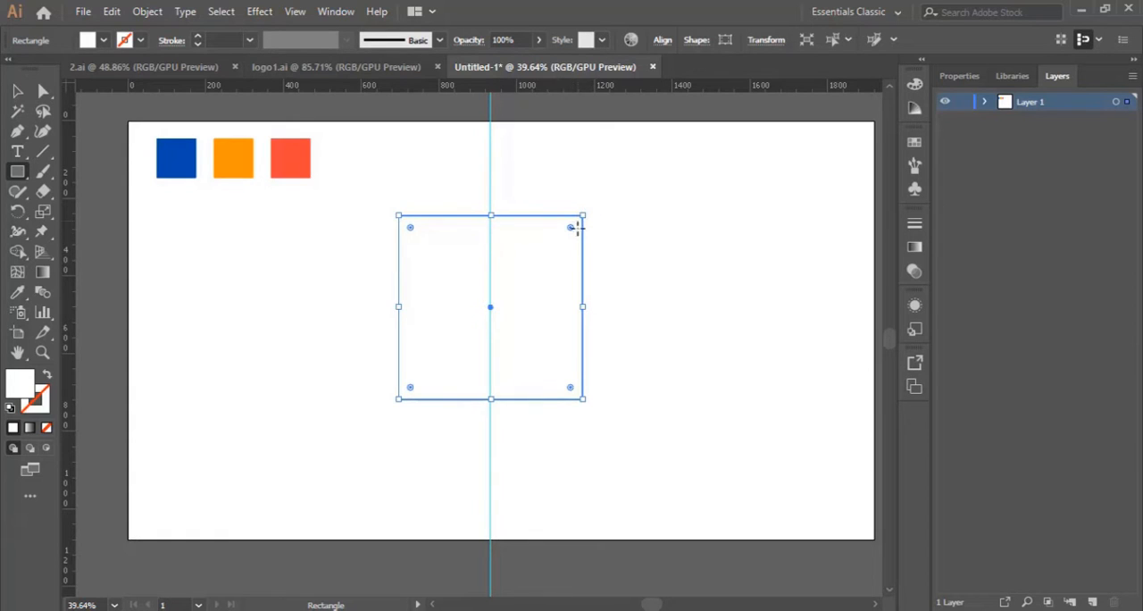
Fill the square with a light sky blue chosen in the Color Picker
double_click(30, 383)
left_click(861, 330)
left_click(738, 245)
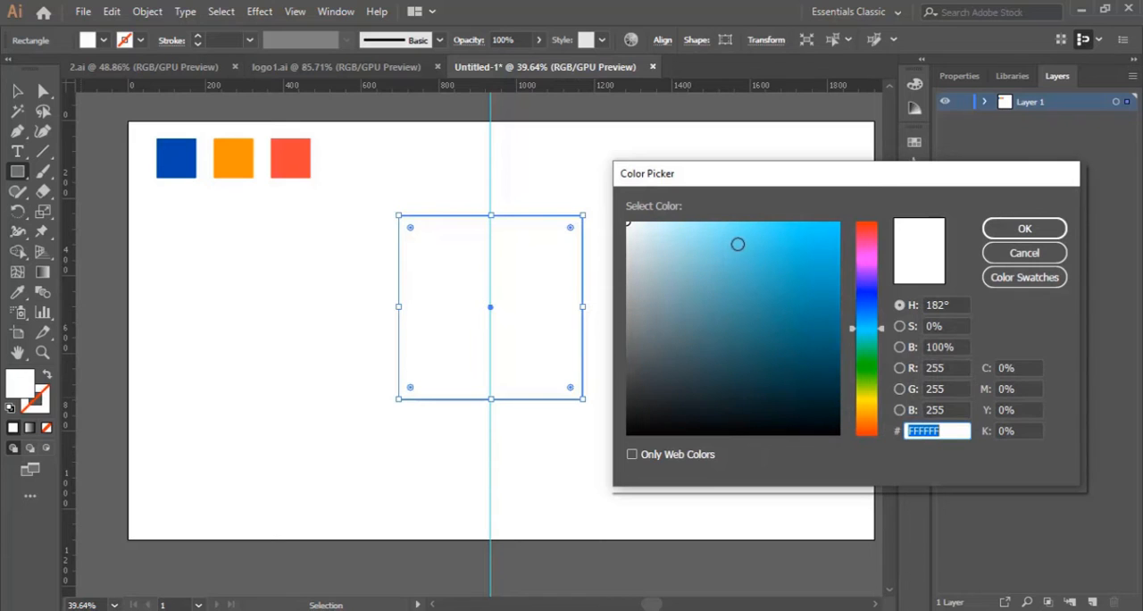
left_click(1024, 229)
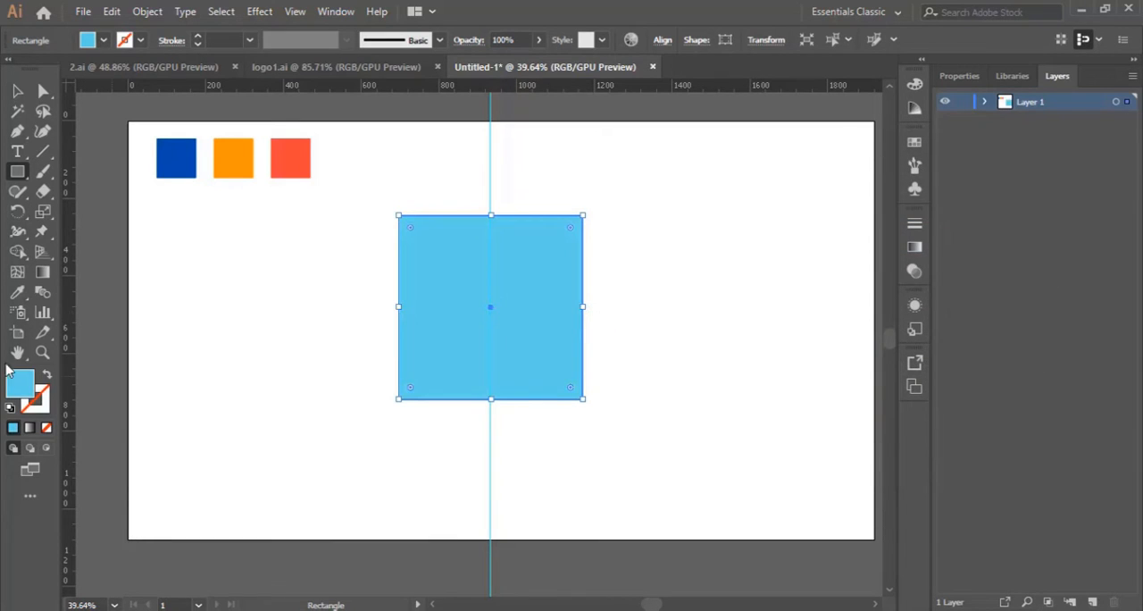
Try rounding all four corners of the upright square to a radius of 41.14 px
left_click(42, 352)
left_click(487, 281)
scroll(486, 282, "down", 3)
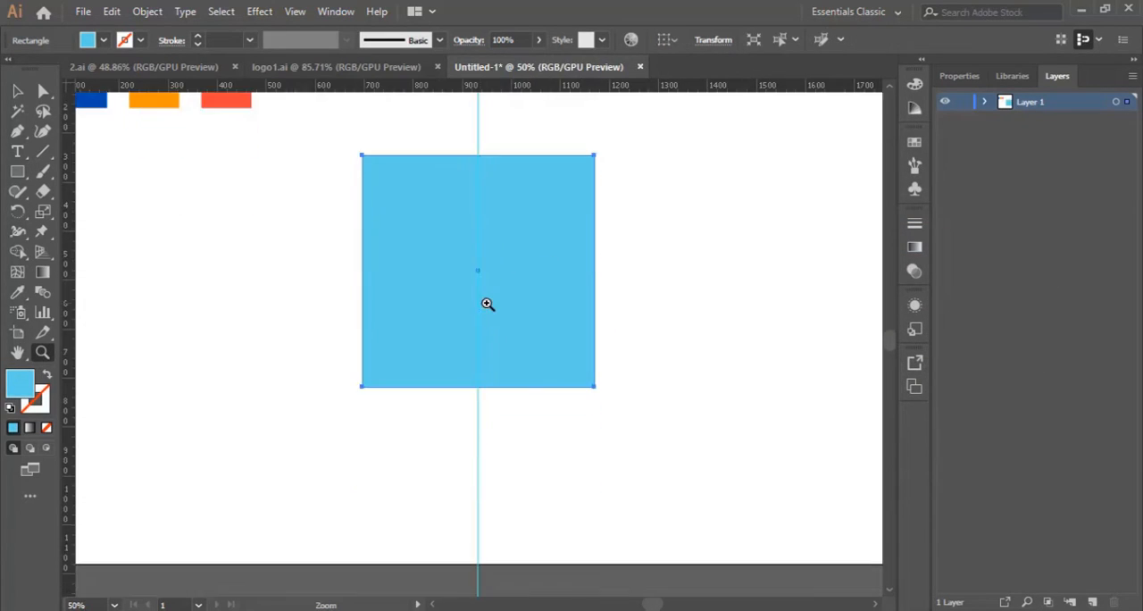
key("a")
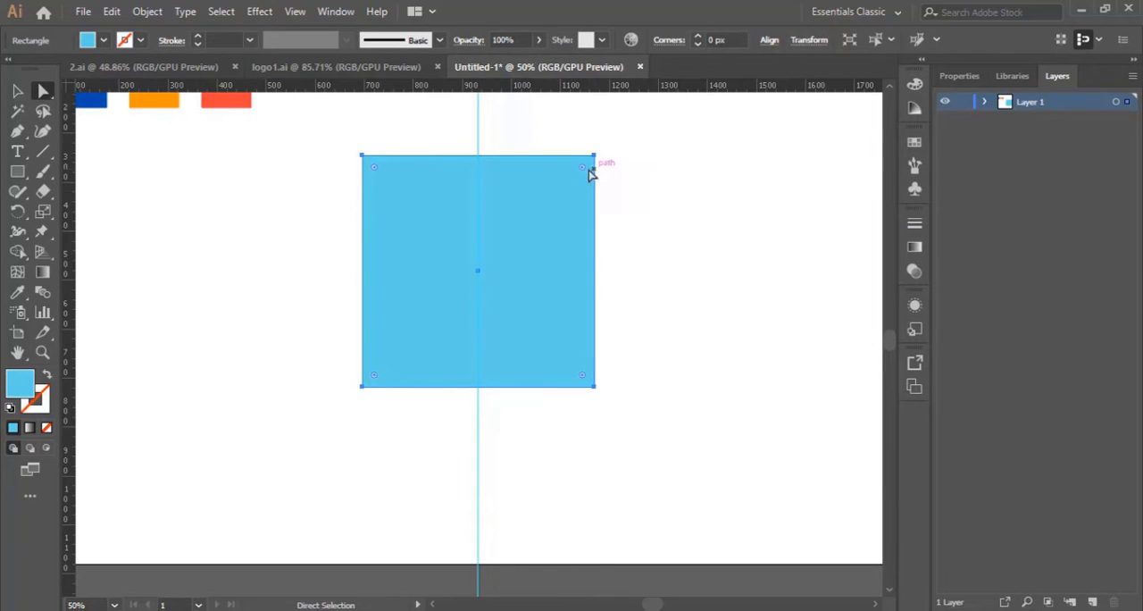
left_click_drag(582, 167, 573, 176)
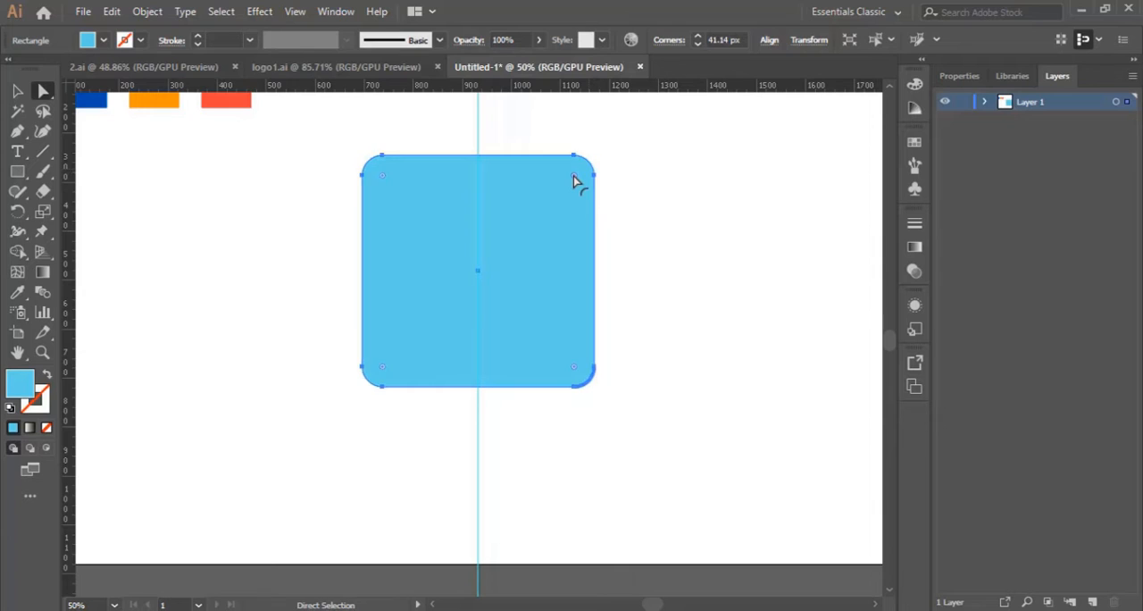
left_click(696, 238)
left_click(553, 225)
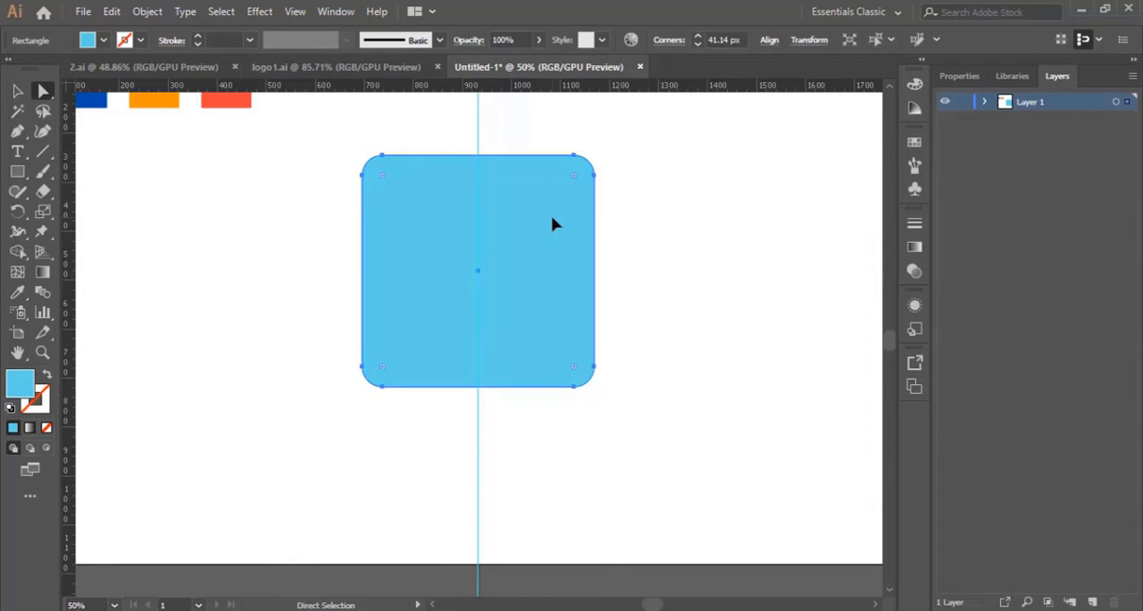
key("ctrl+z")
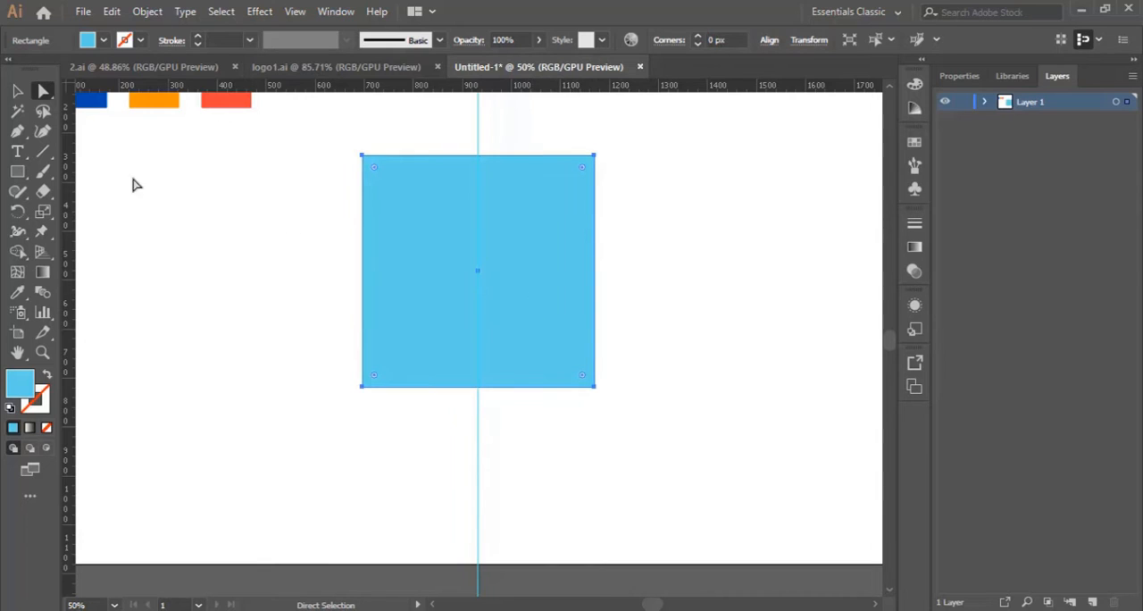
Rotate the square 45° into a diamond centred on the guide and moderately round all four of its corners
left_click(22, 95)
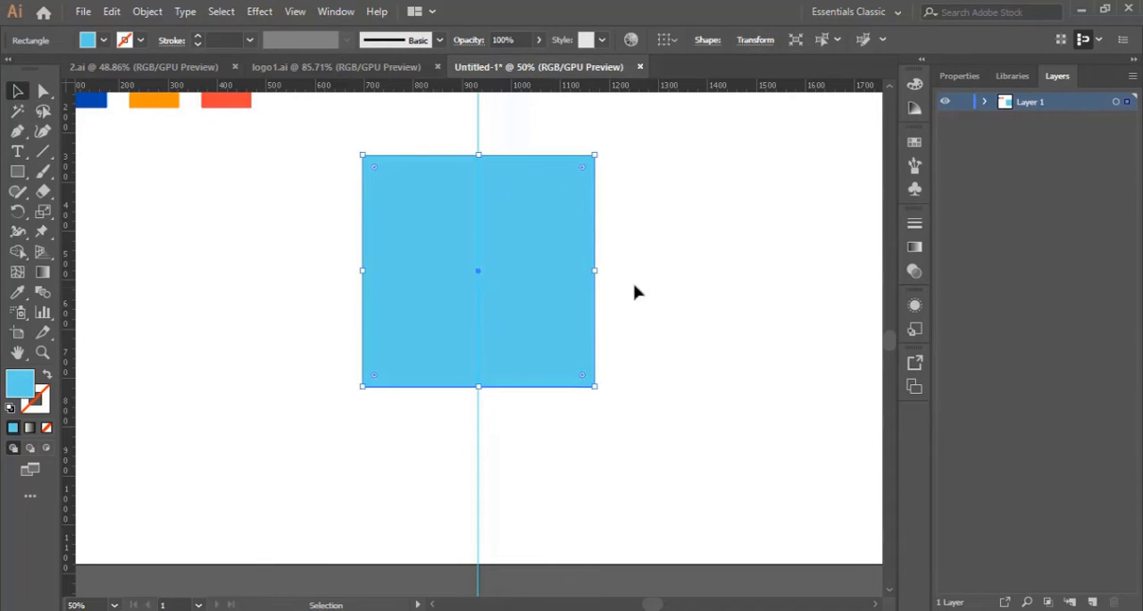
left_click_drag(599, 263, 568, 177)
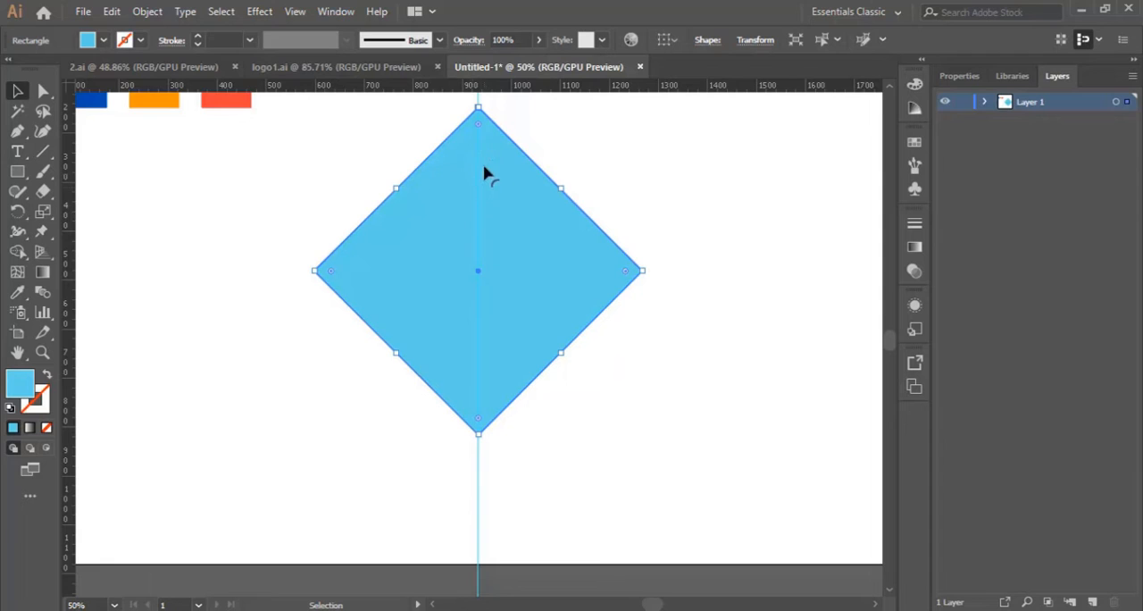
left_click_drag(477, 122, 475, 148)
left_click(661, 393)
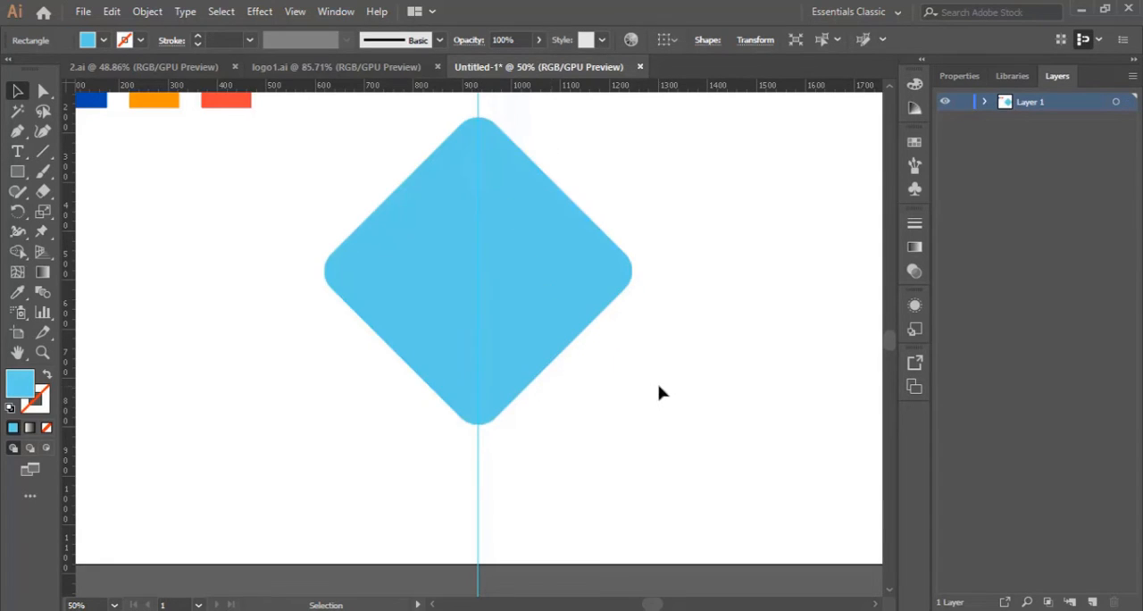
left_click(566, 286)
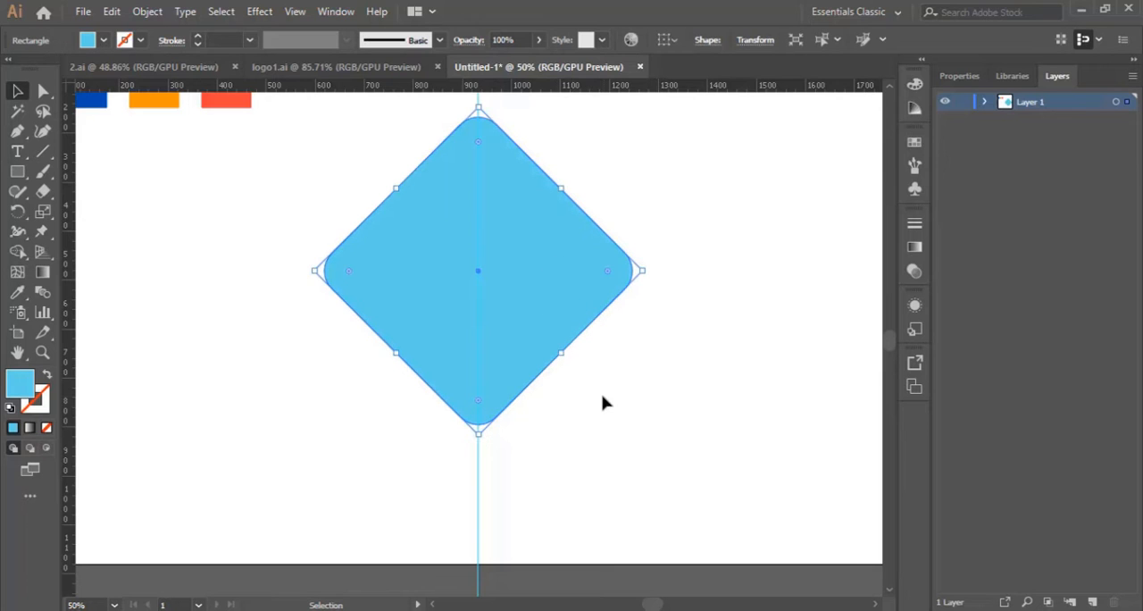
Draw an open curve with the Pen tool from just outside the diamond's upper-right edge to just outside its lower-left edge
left_click(19, 133)
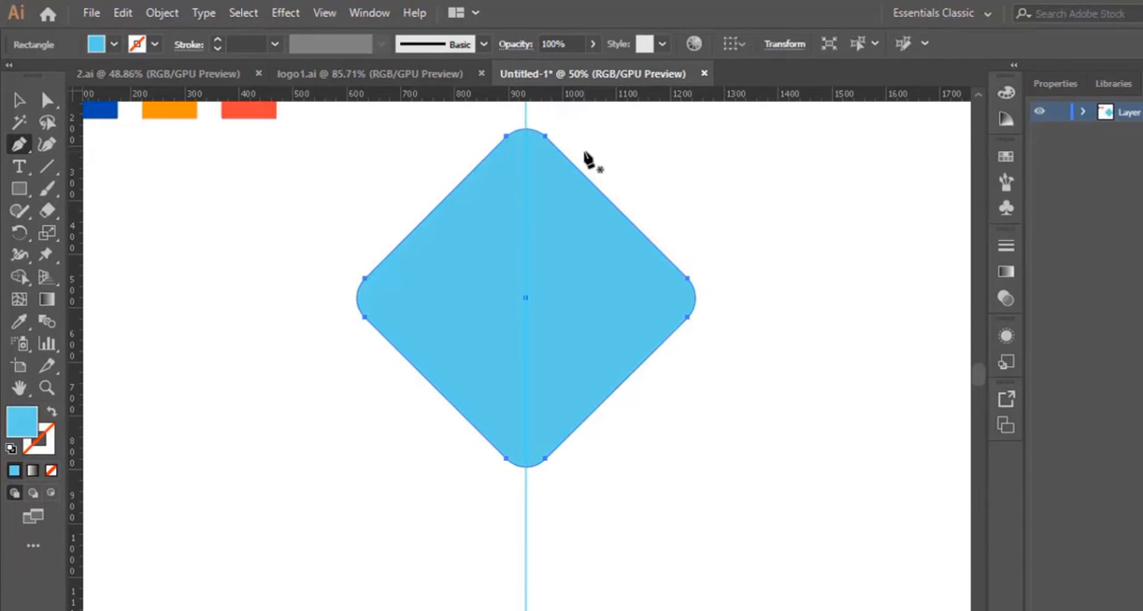
left_click(583, 151)
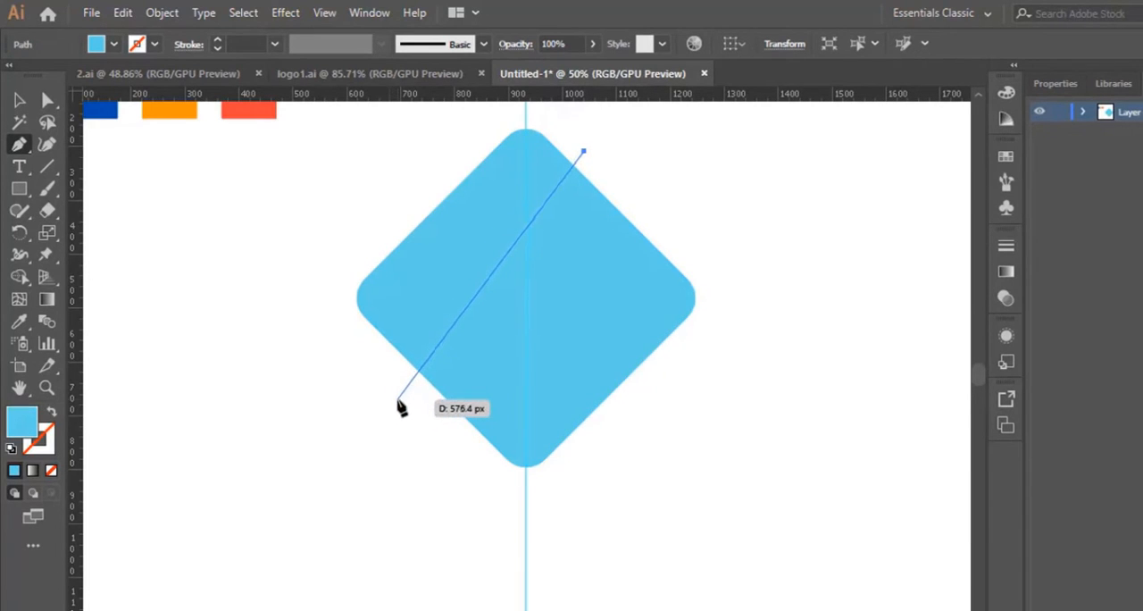
left_click_drag(398, 400, 382, 608)
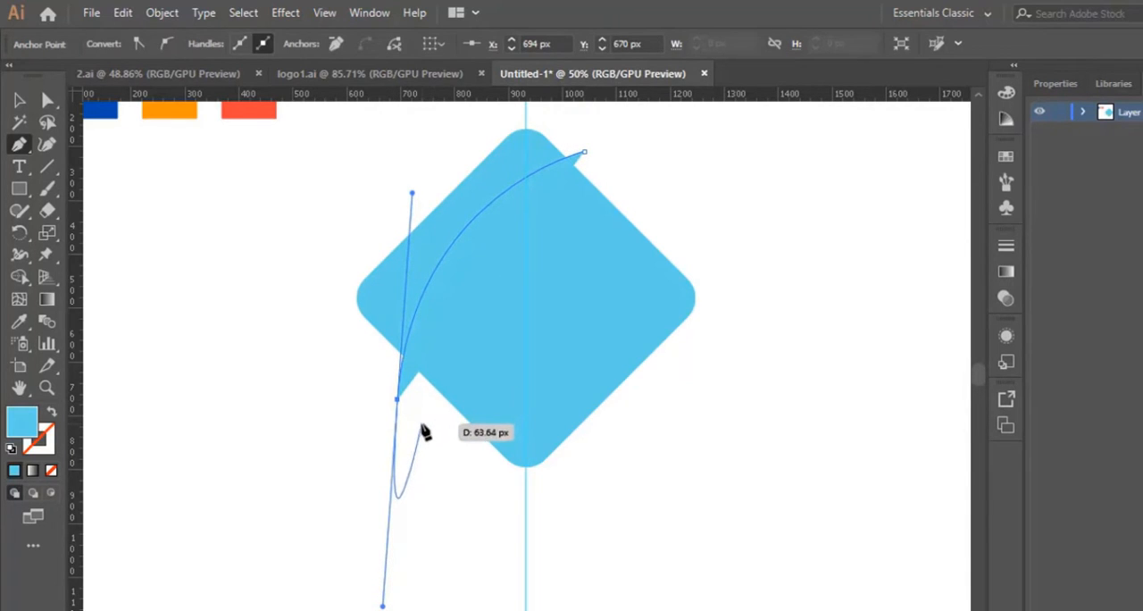
Reshape the curve with the Curvature tool, lowering its bottom end and shifting its middle inward for a smooth arc, and end the path
left_click(48, 145)
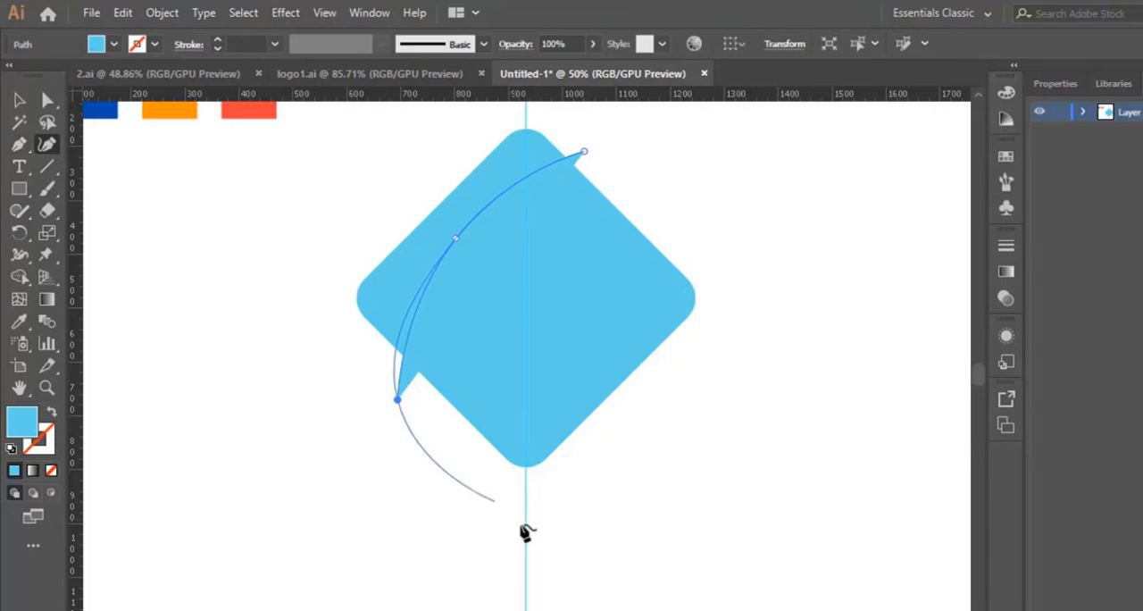
left_click_drag(397, 400, 431, 449)
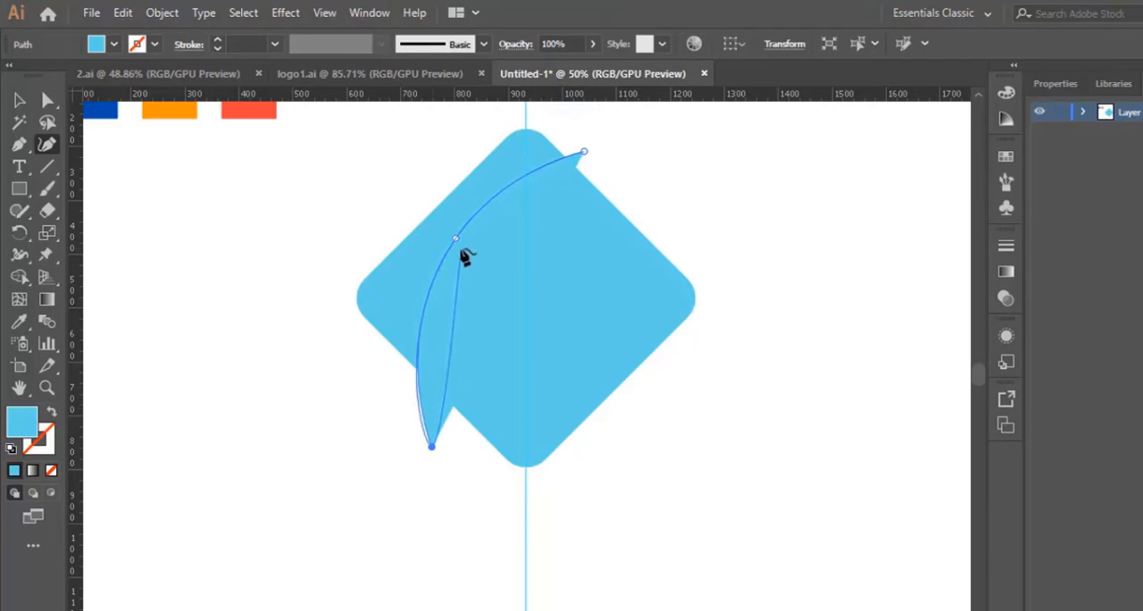
left_click_drag(456, 240, 467, 251)
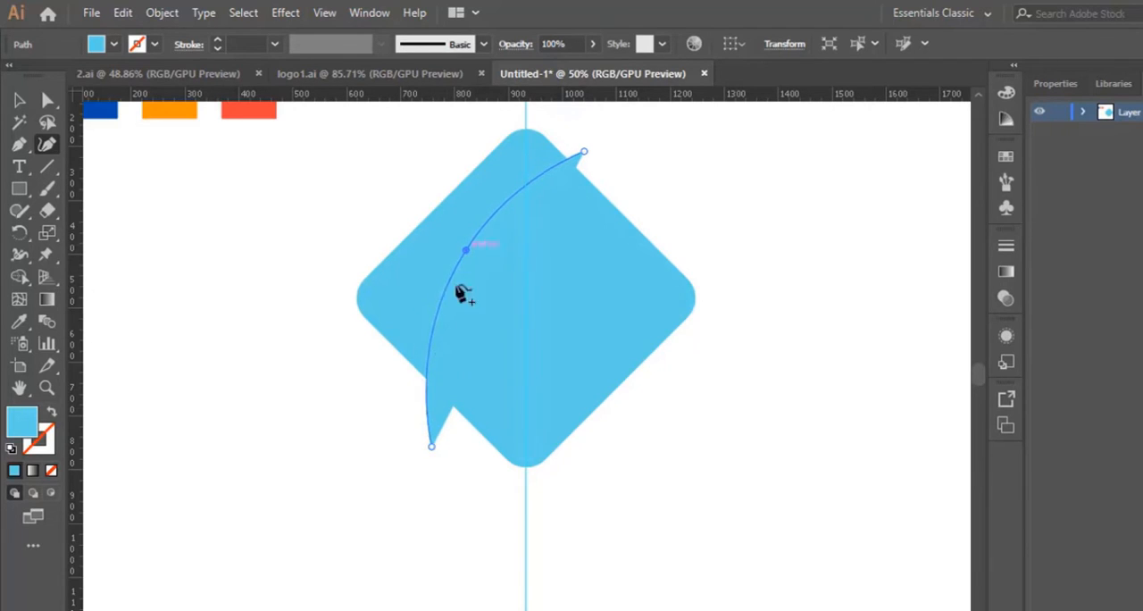
left_click_drag(433, 446, 442, 462)
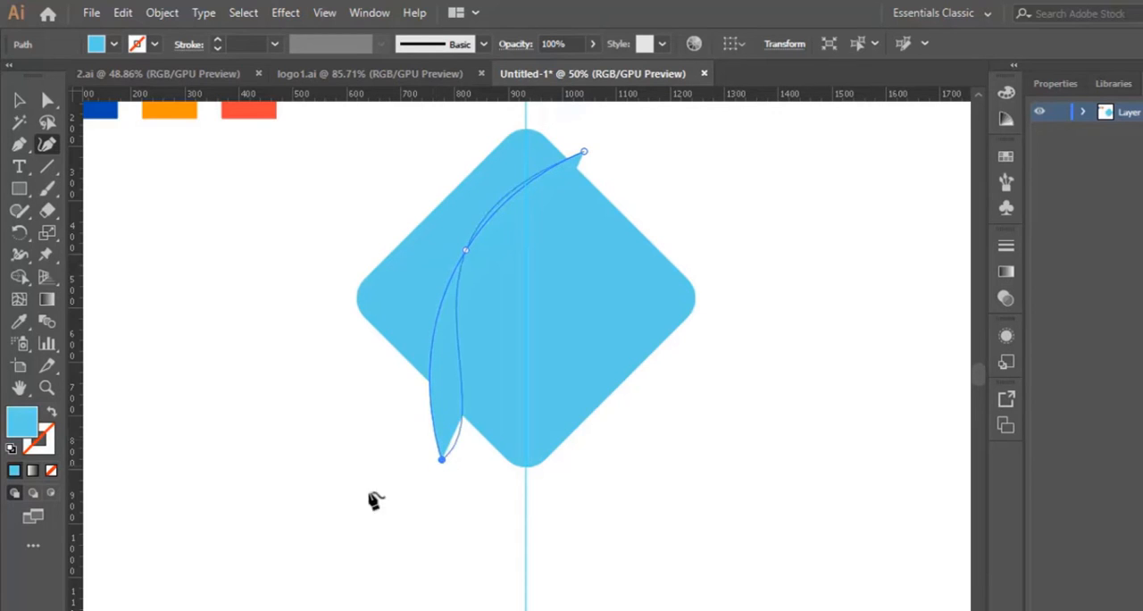
key("Escape")
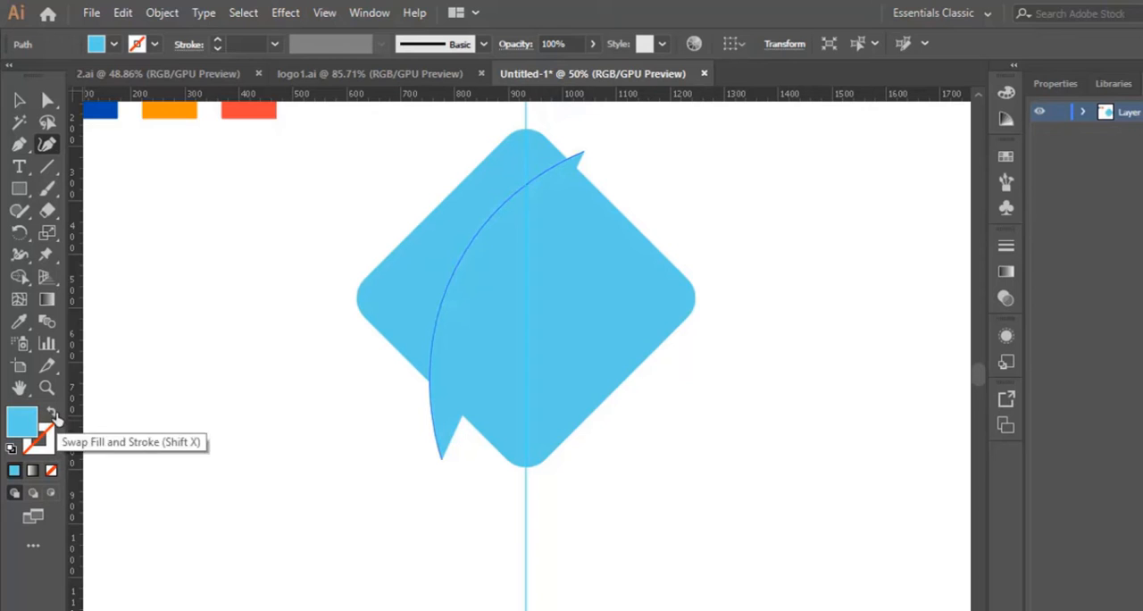
Swap the curve's fill and stroke, set the stroke colour to black 000000, and deselect it
left_click(54, 414)
double_click(51, 440)
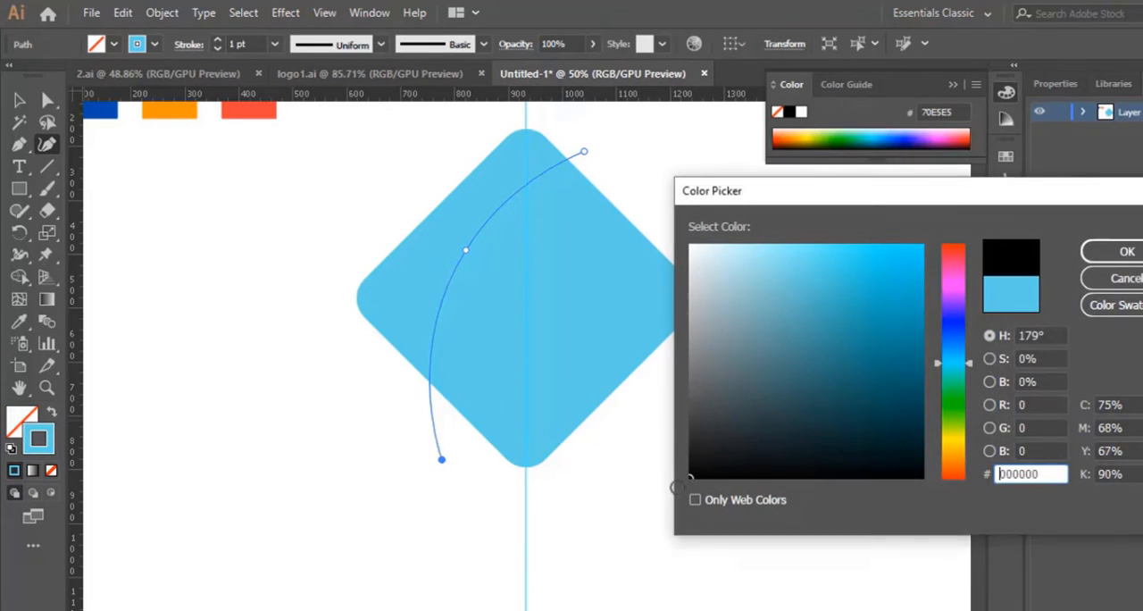
left_click(1112, 252)
left_click(19, 100)
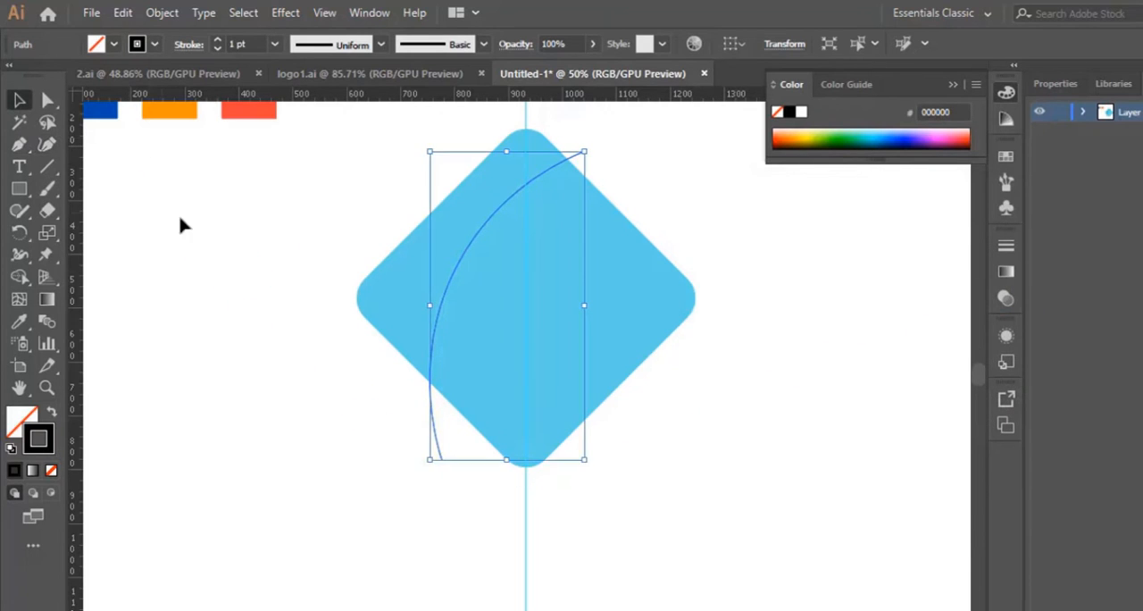
left_click(177, 212)
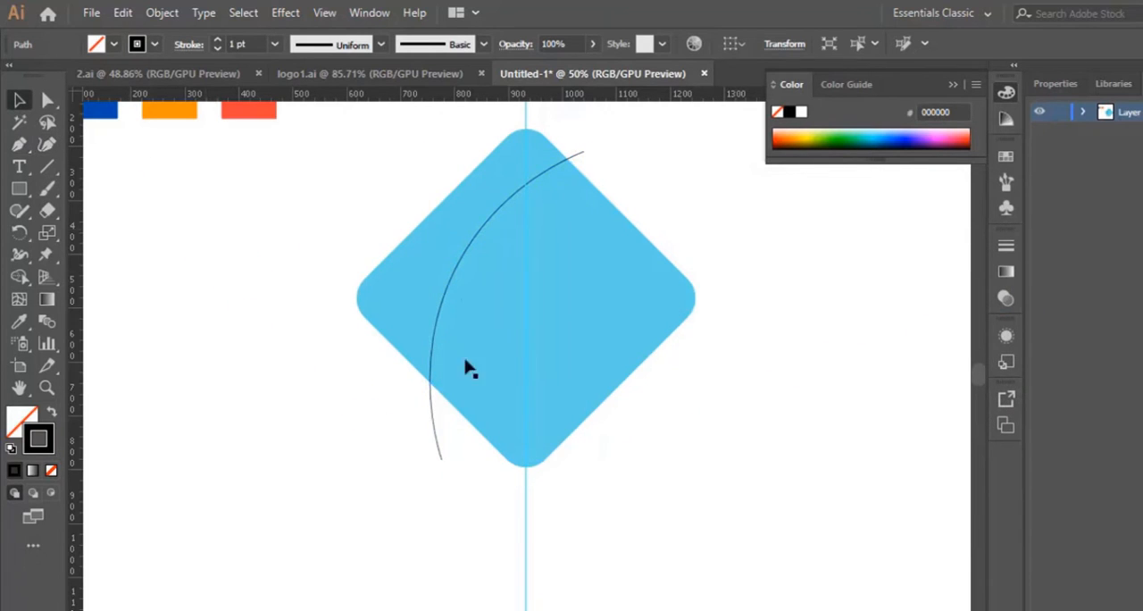
Duplicate the black curve slightly to the right and down so the two arcs form a narrow parallel band
left_click(433, 420)
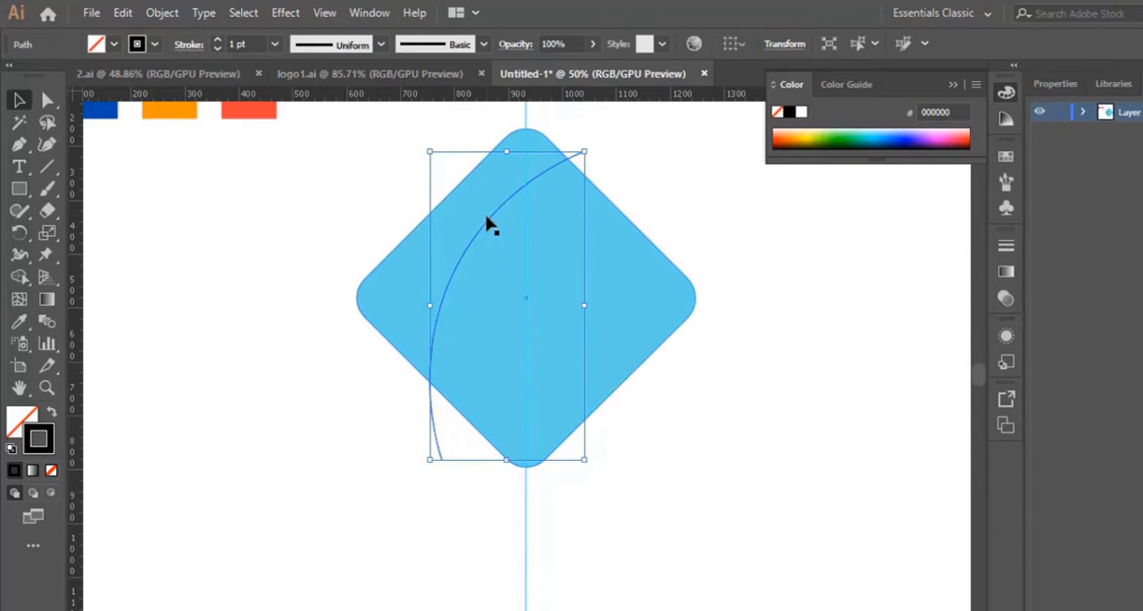
left_click_drag(495, 227, 516, 234)
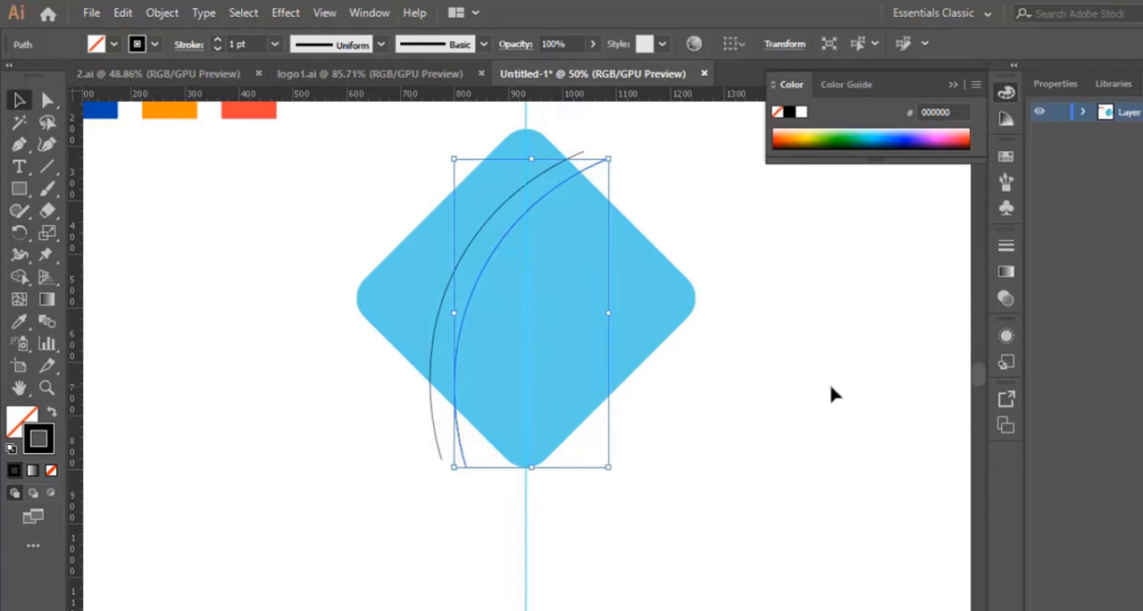
key("Left")
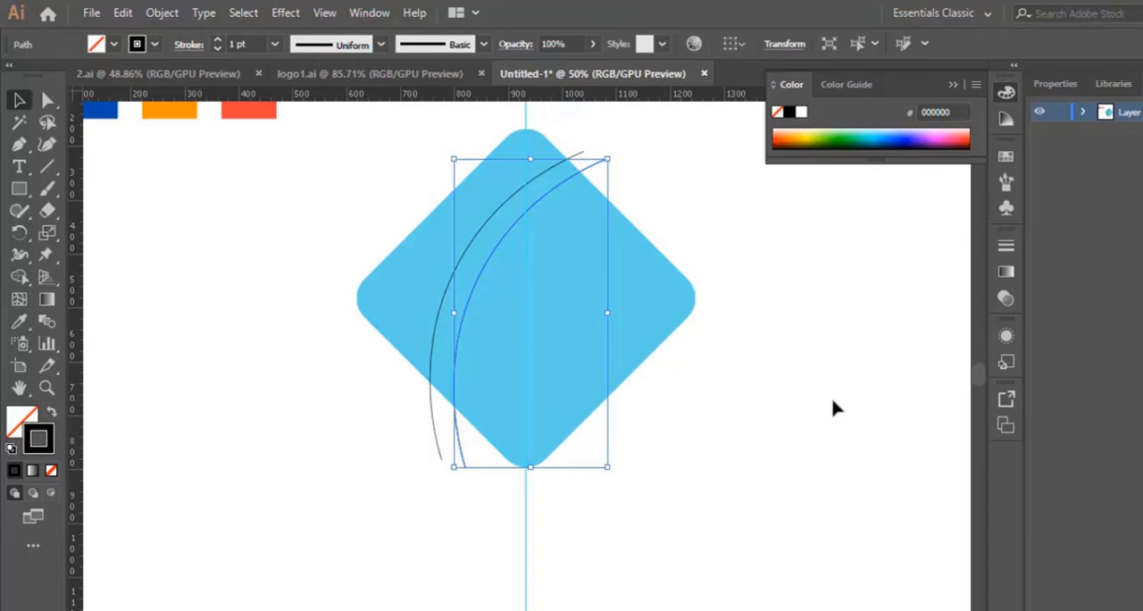
left_click(706, 428)
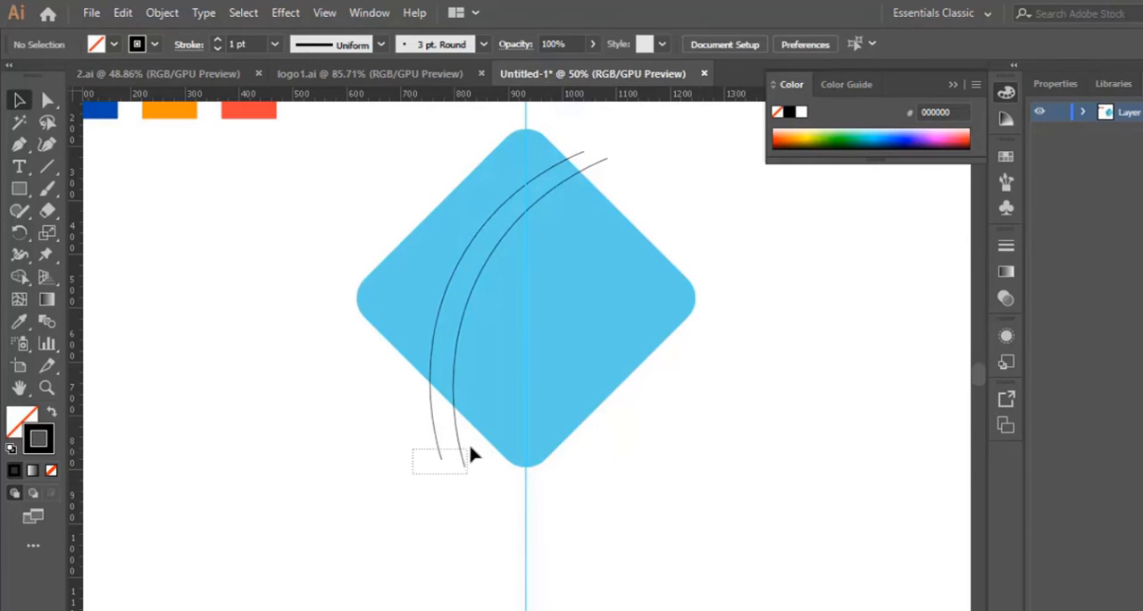
Copy and paste both arcs, rotate the copied pair counterclockwise, and position it across the diamond's right half
left_click_drag(474, 439, 473, 449)
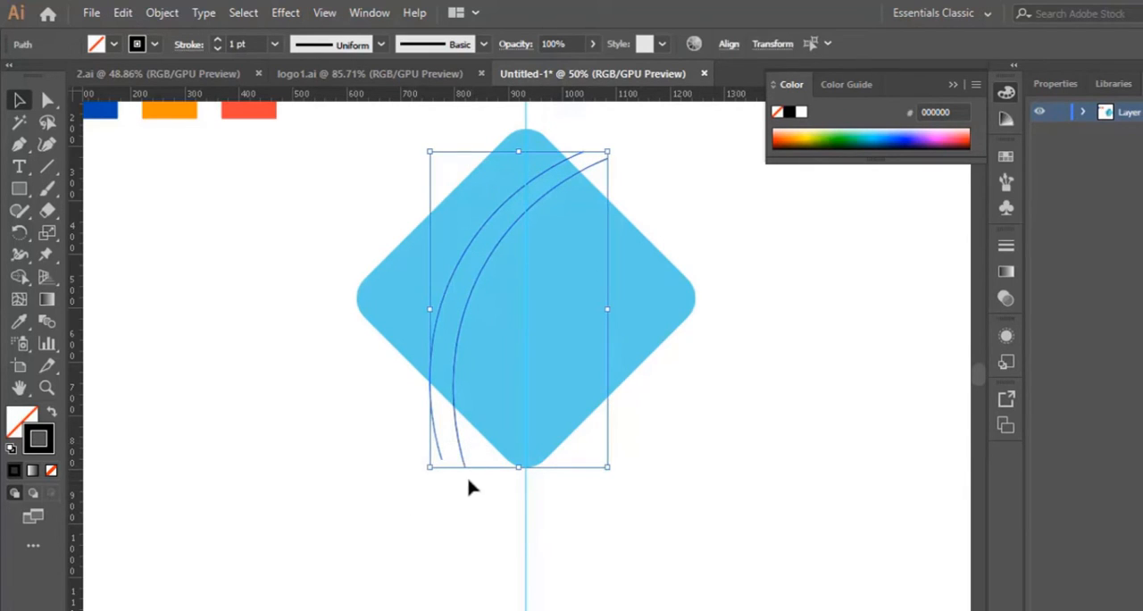
key("ctrl+c")
key("ctrl+v")
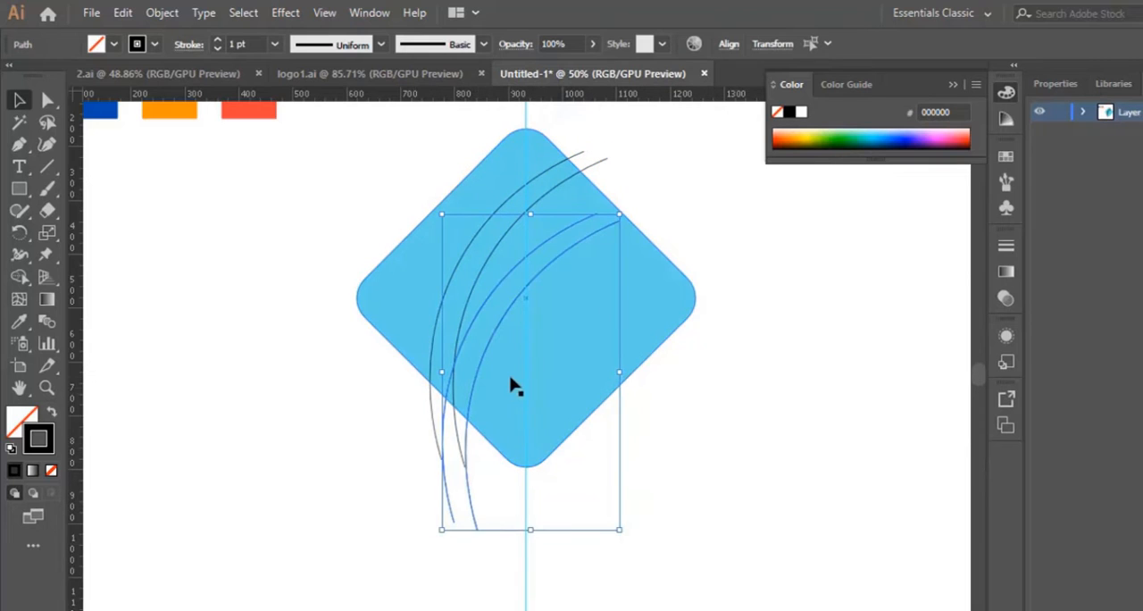
left_click_drag(490, 350, 580, 307)
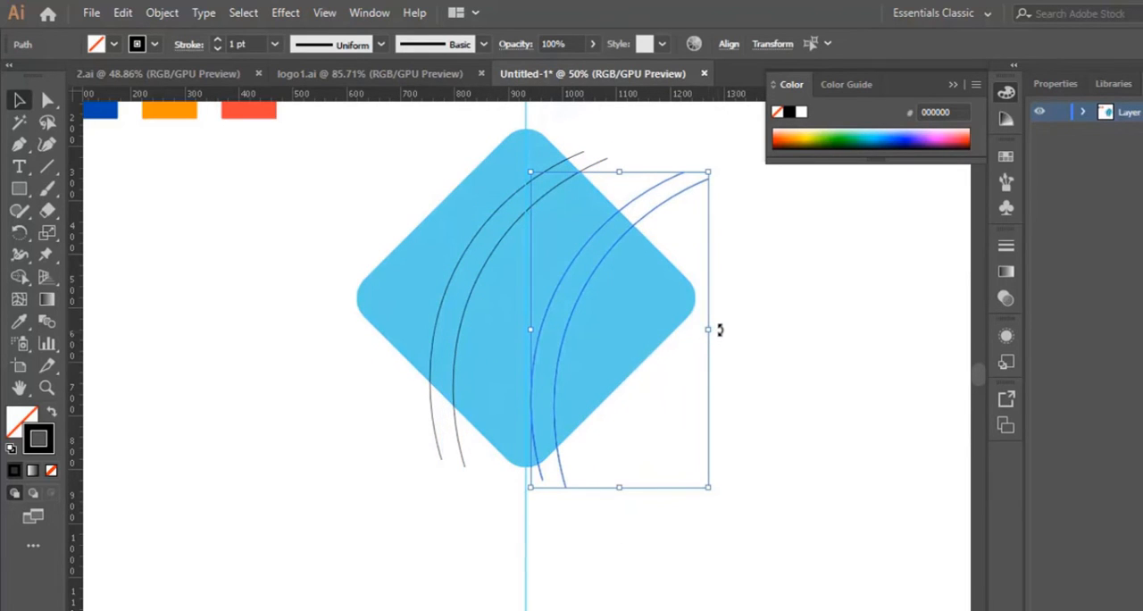
left_click_drag(718, 324, 707, 285)
left_click_drag(582, 395, 591, 340)
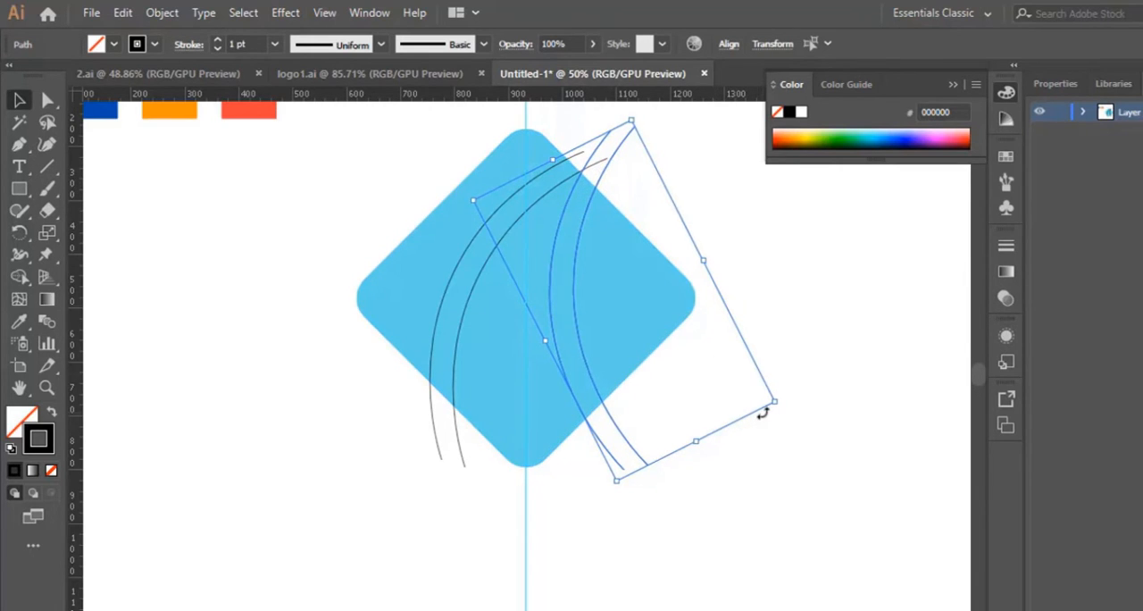
Trim off all curve ends that extend beyond the diamond's edges with the Shape Builder tool
left_click(785, 514)
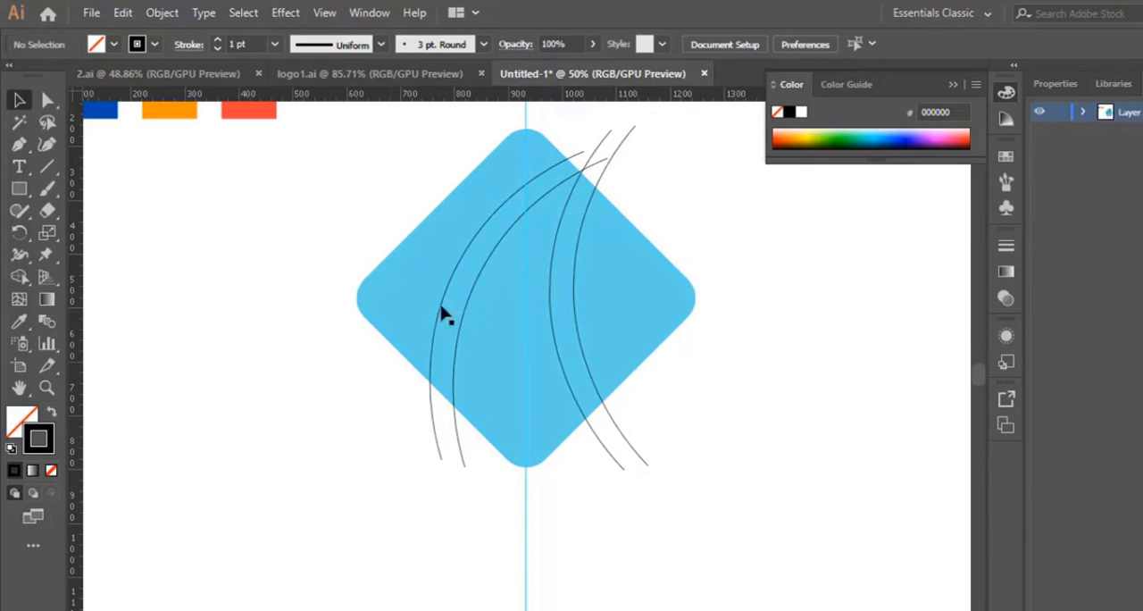
left_click_drag(350, 120, 760, 538)
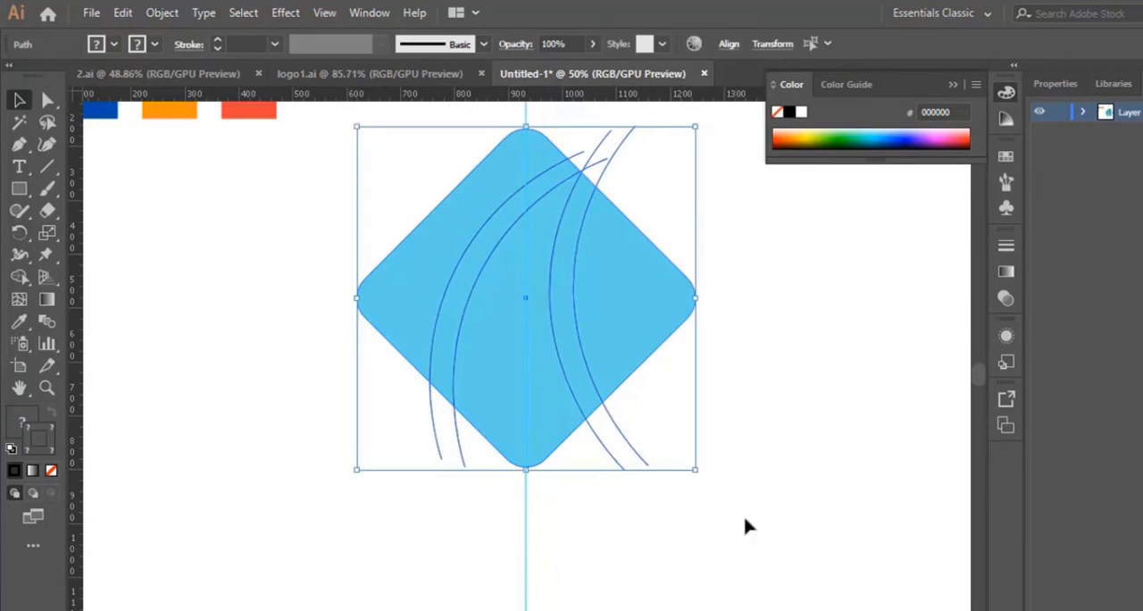
left_click(22, 285)
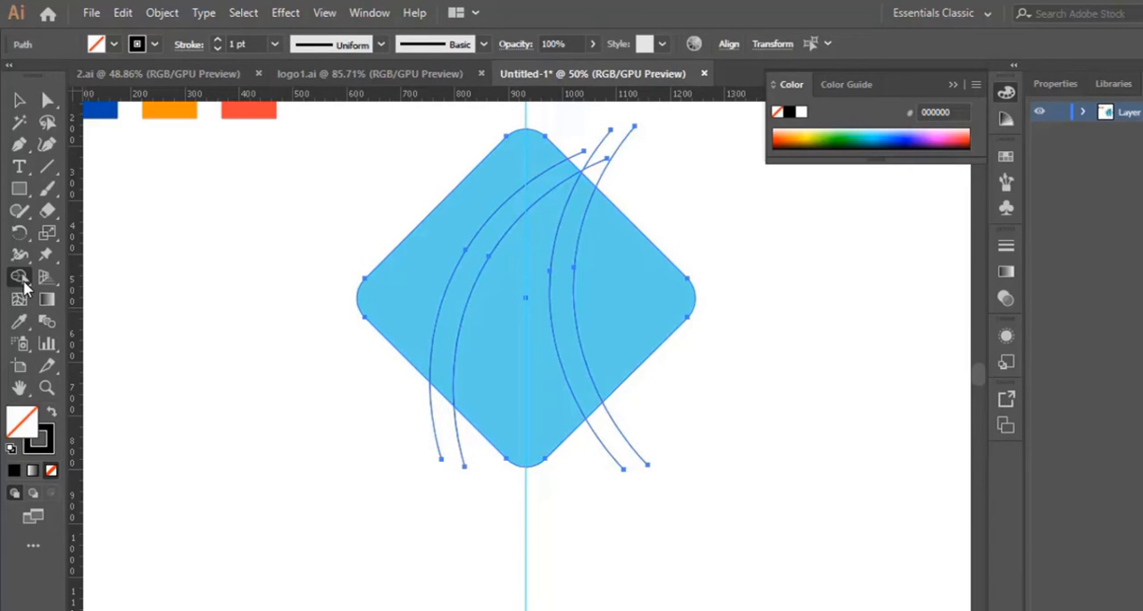
left_click(609, 163, "alt")
left_click(601, 160, "alt")
left_click(598, 146, "alt")
left_click(578, 154, "alt")
left_click(644, 460, "alt")
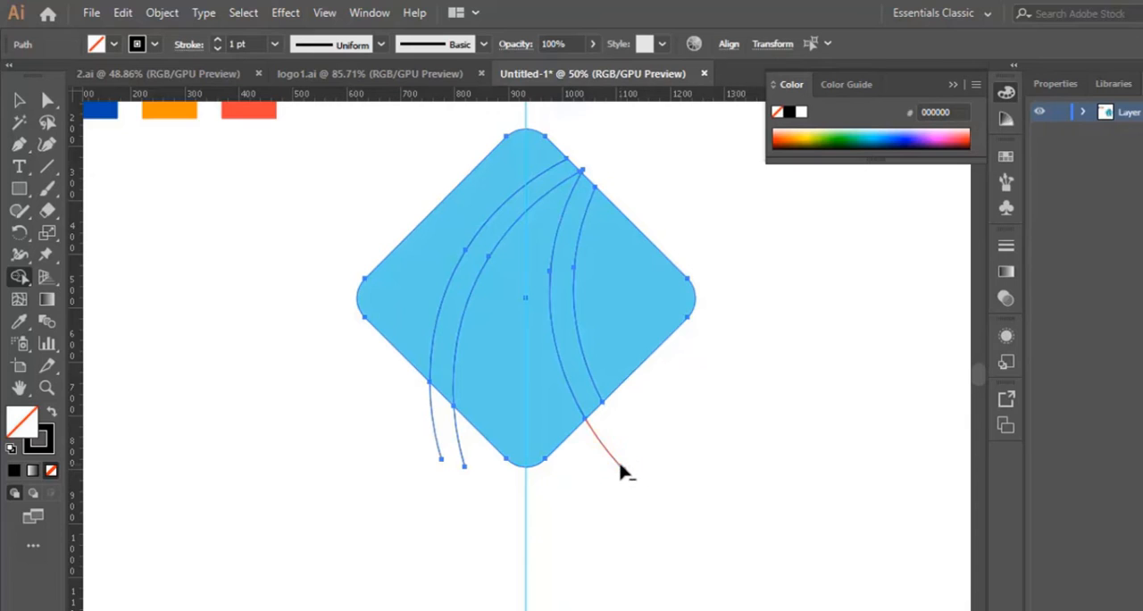
left_click(618, 460, "alt")
left_click(459, 449, "alt")
left_click(437, 450, "alt")
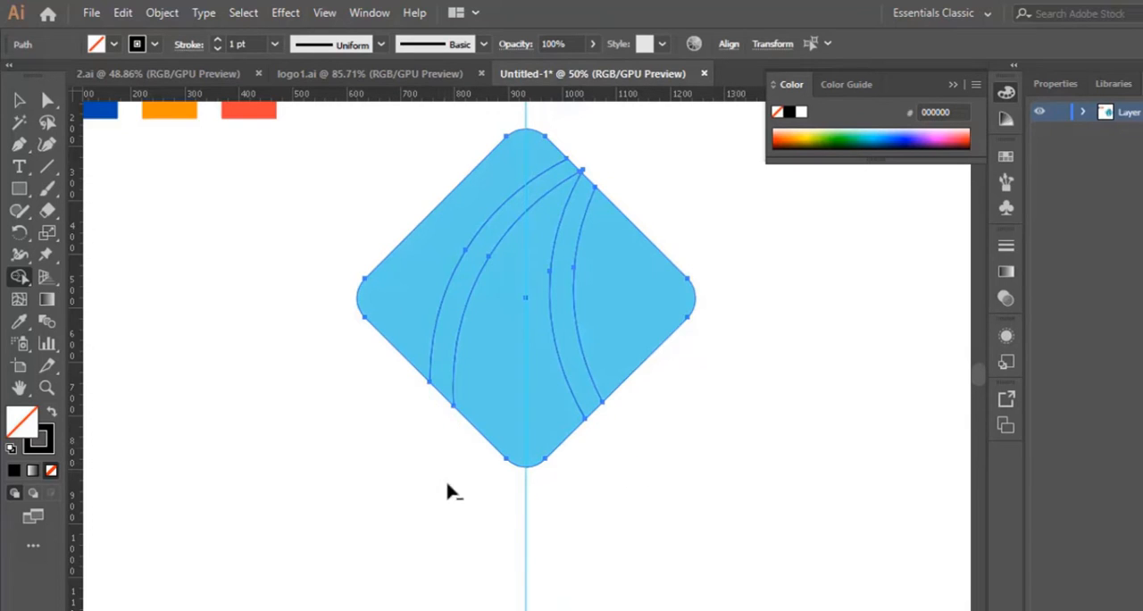
Cut the two narrow curved bands out of the diamond with the Shape Builder tool and deselect the pieces
left_click(460, 304, "alt")
left_click(571, 286, "alt")
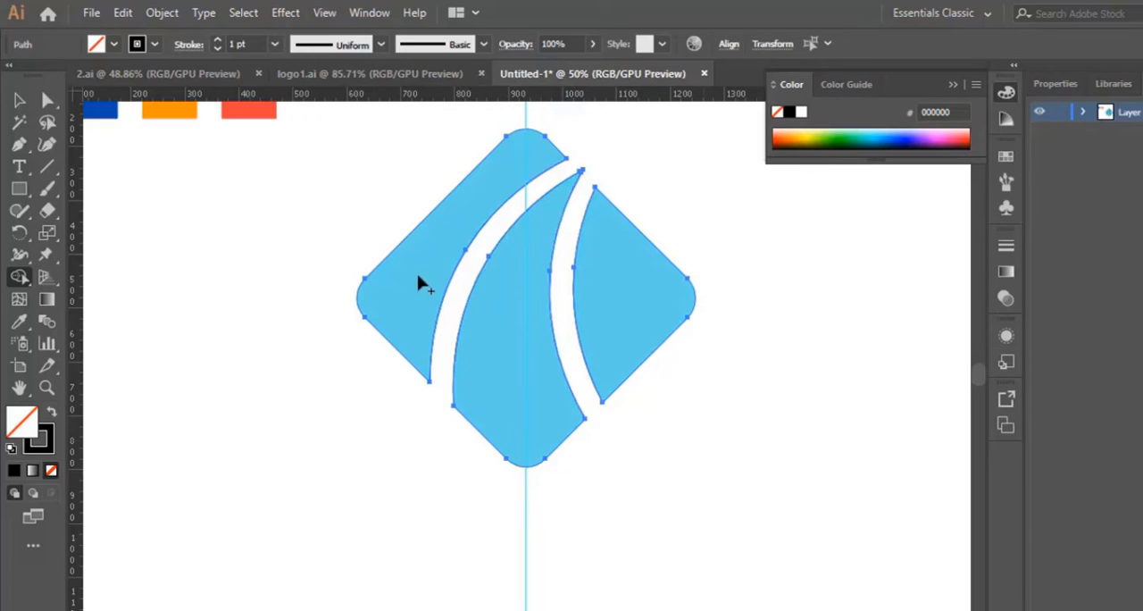
left_click(19, 100)
left_click(824, 478)
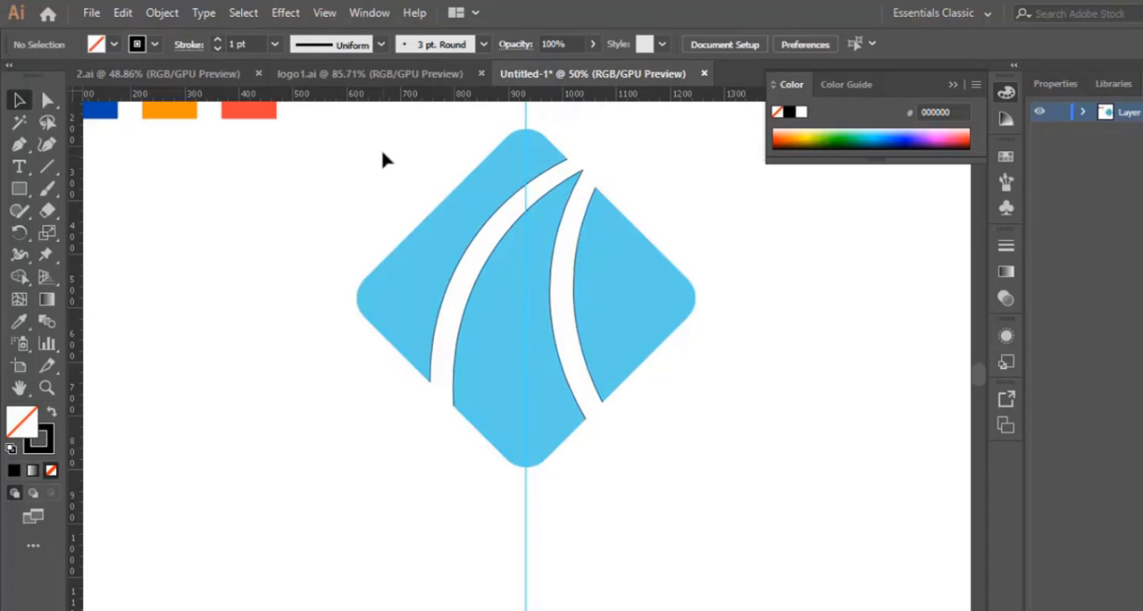
Set the stroke of all the diamond's pieces to None and deselect them
left_click_drag(368, 127, 724, 515)
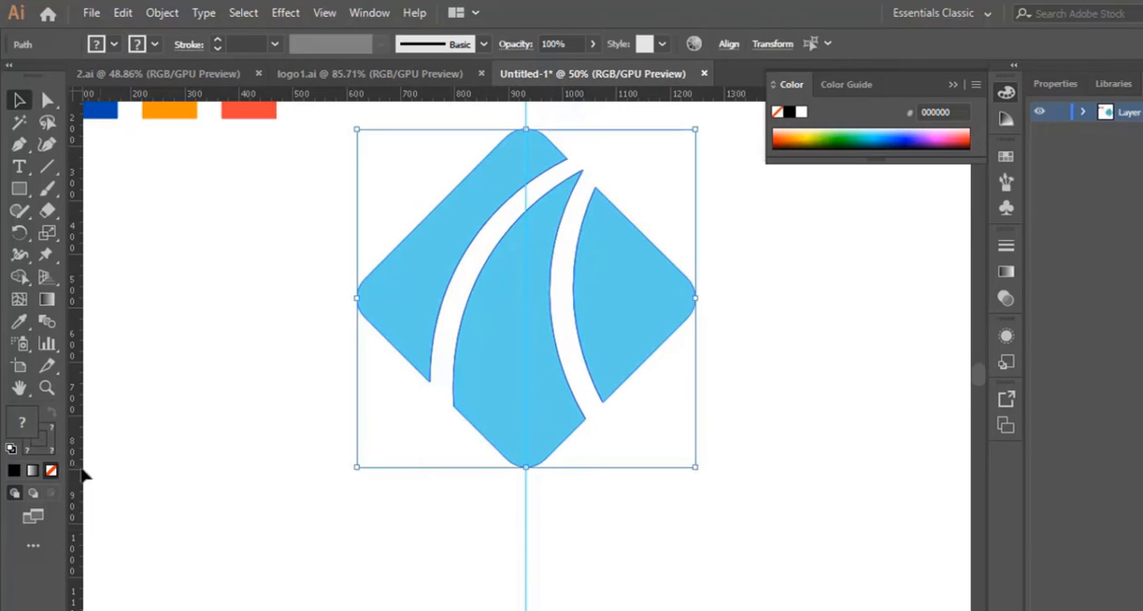
left_click(50, 453)
left_click(663, 521)
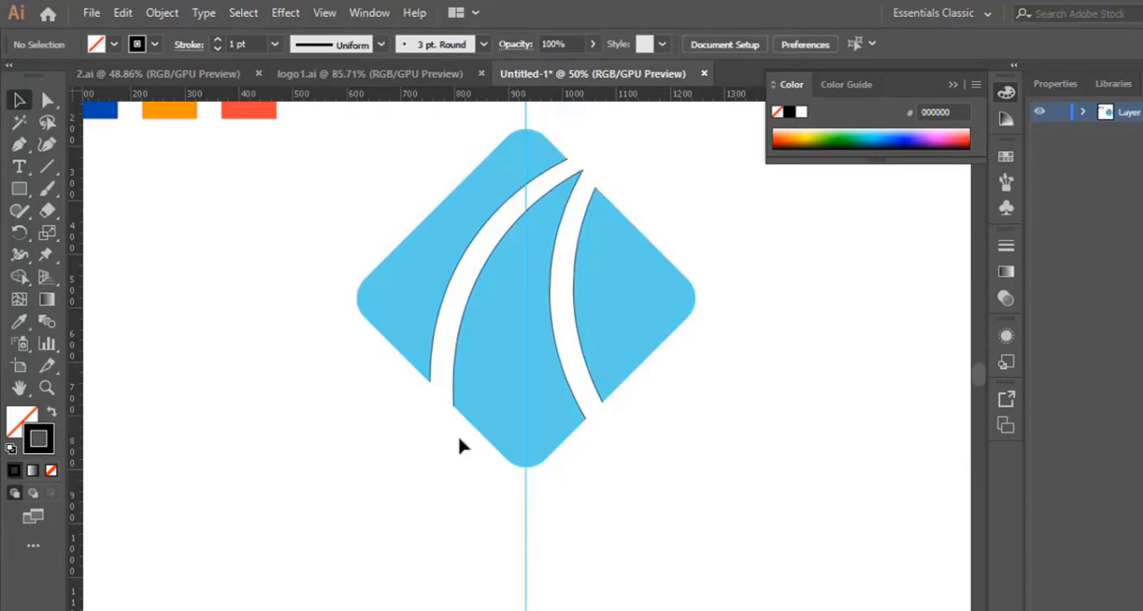
left_click_drag(327, 153, 498, 468)
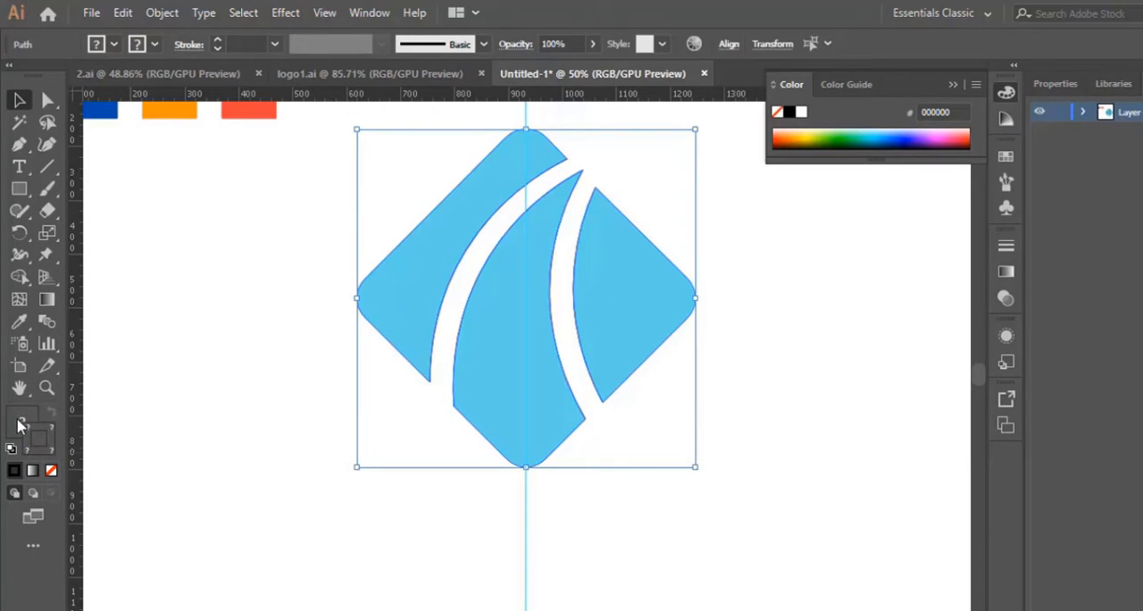
left_click(51, 470)
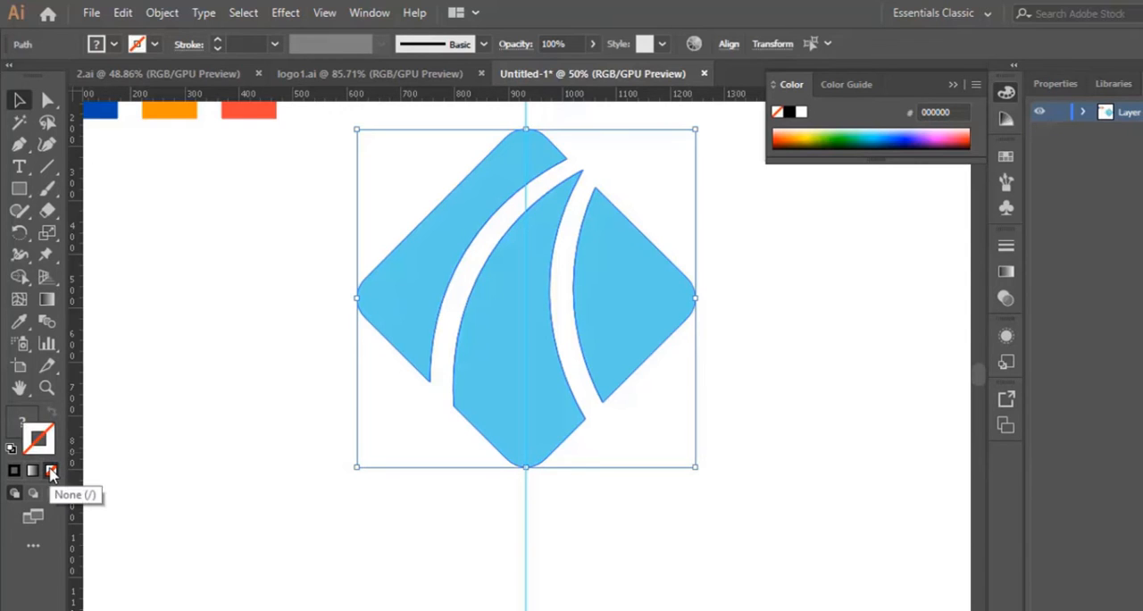
left_click(585, 505)
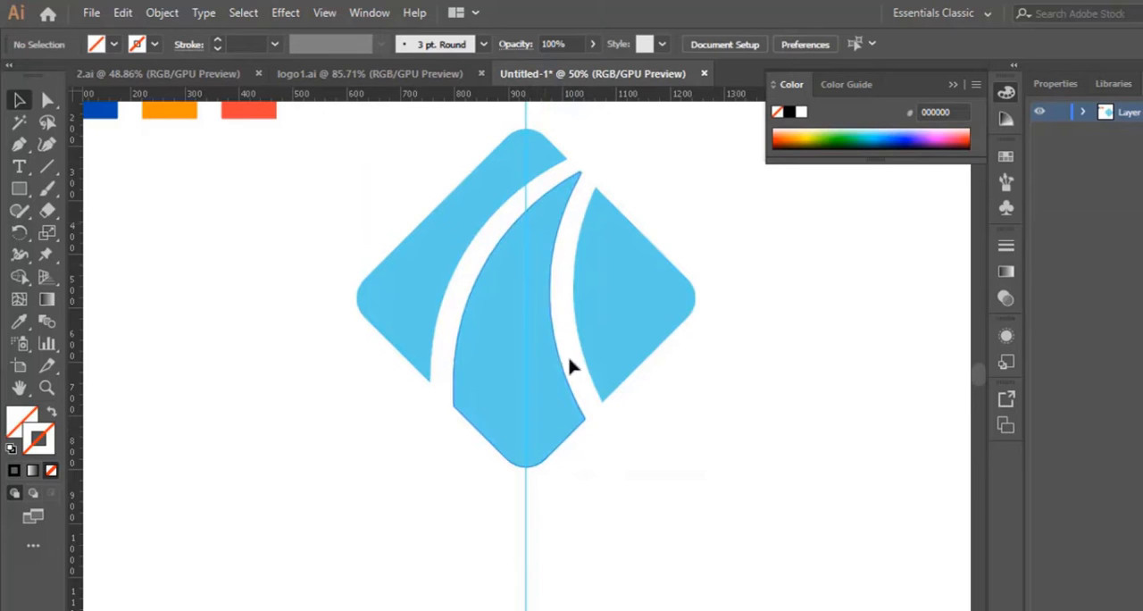
Hide the guides in the document
scroll(524, 530, "up", 1)
right_click(523, 530)
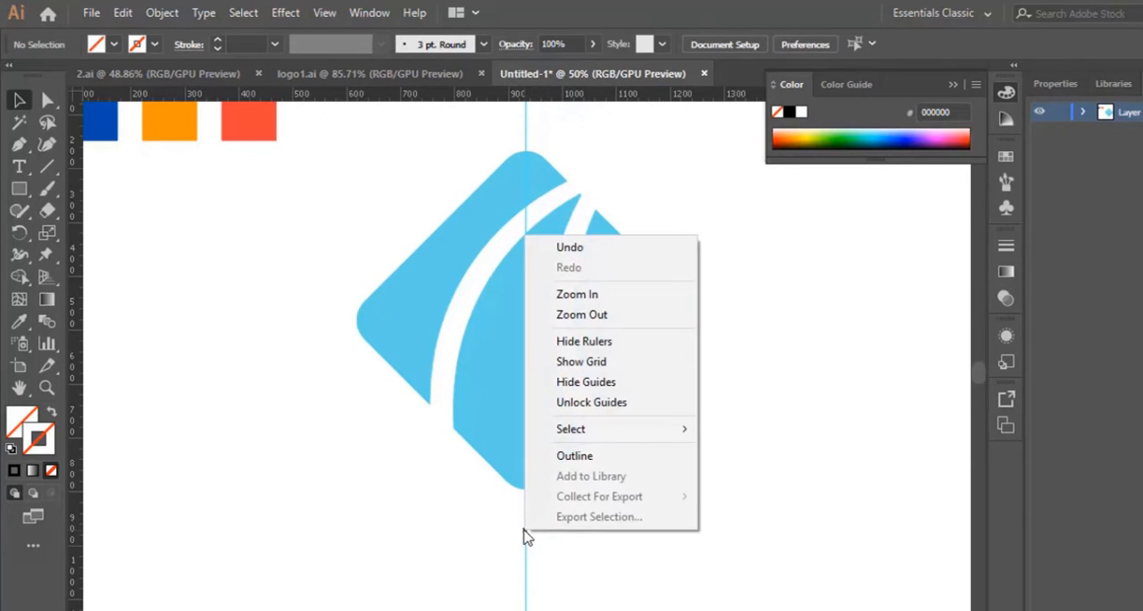
left_click(612, 382)
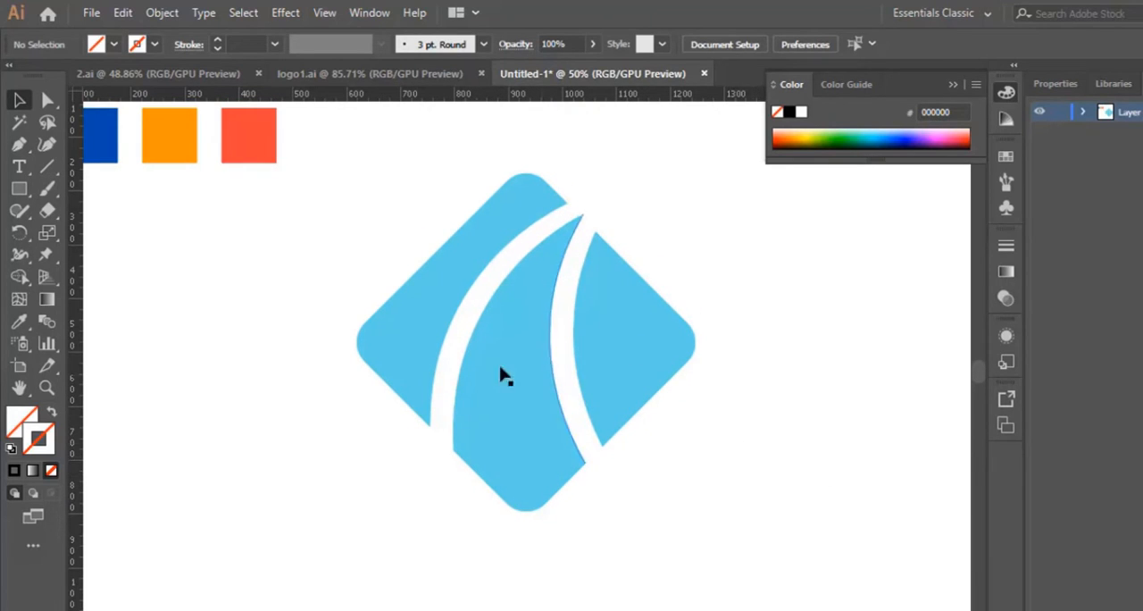
Recolour the diamond's left piece by sampling the dark blue square with the Eyedropper
left_click(426, 324)
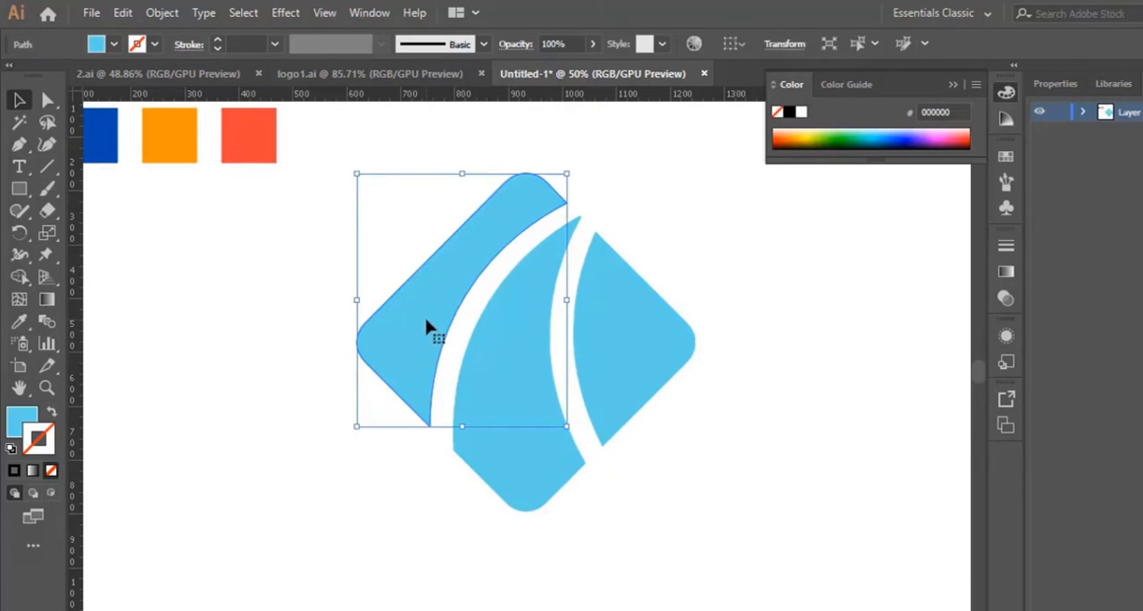
left_click(19, 321)
left_click(109, 130)
left_click(19, 100)
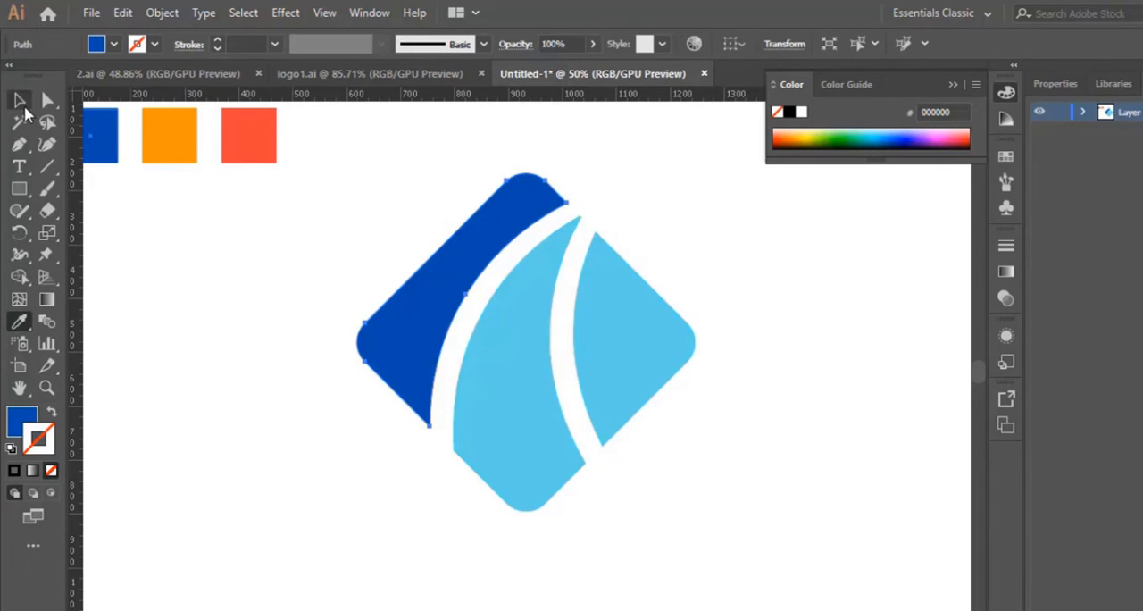
Recolour the diamond's middle piece by sampling the orange square with the Eyedropper
left_click(536, 480)
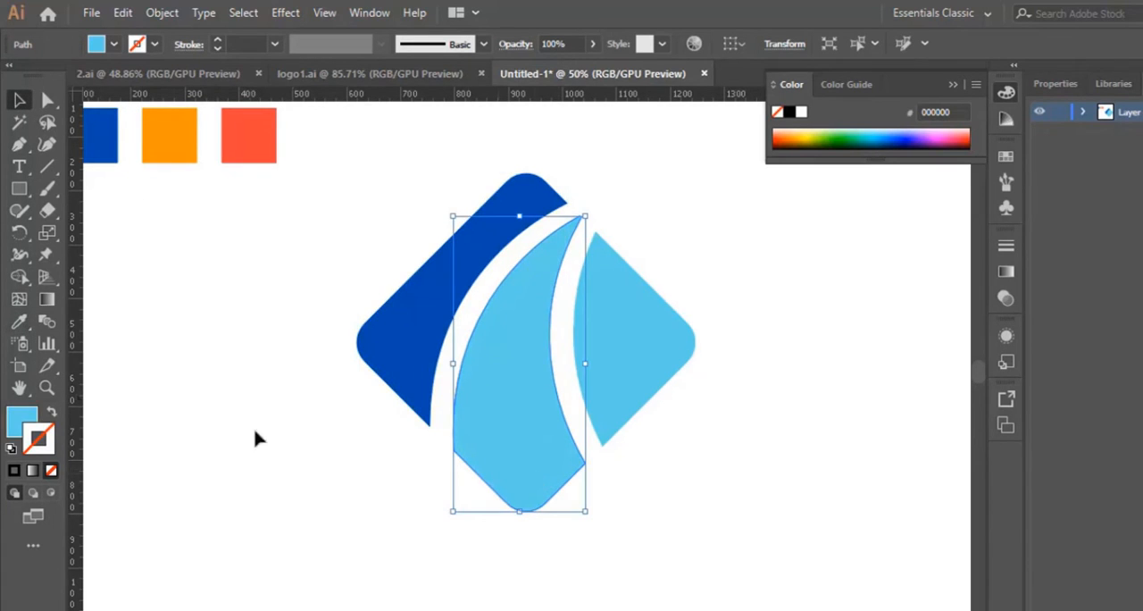
left_click(19, 323)
left_click(171, 136)
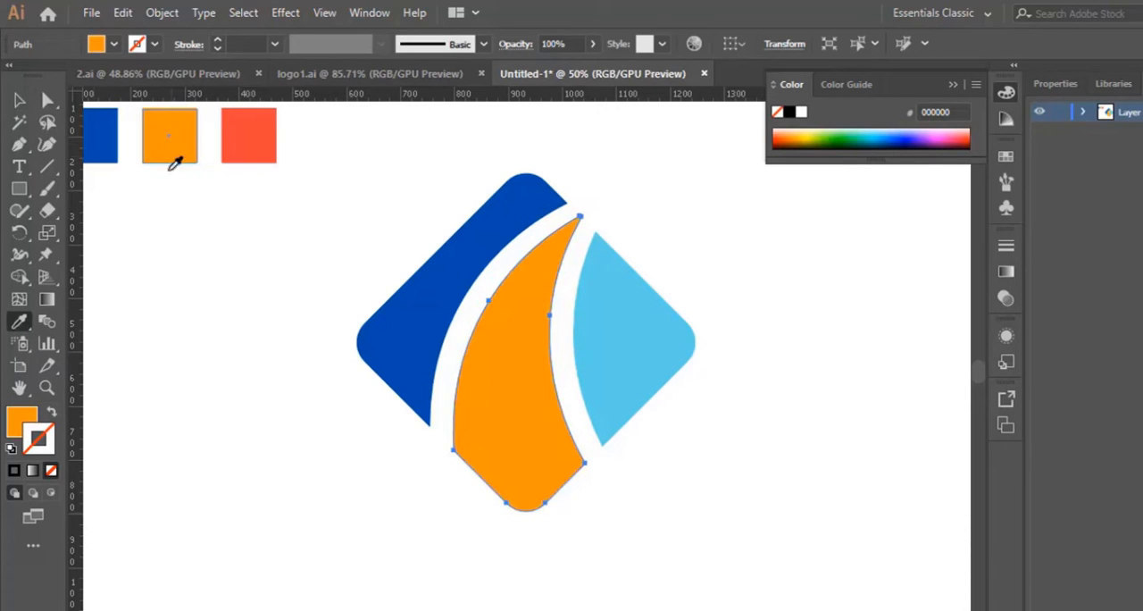
left_click(19, 100)
Recolour the diamond's right piece by sampling the red square with the Eyedropper, and deselect it
left_click(643, 342)
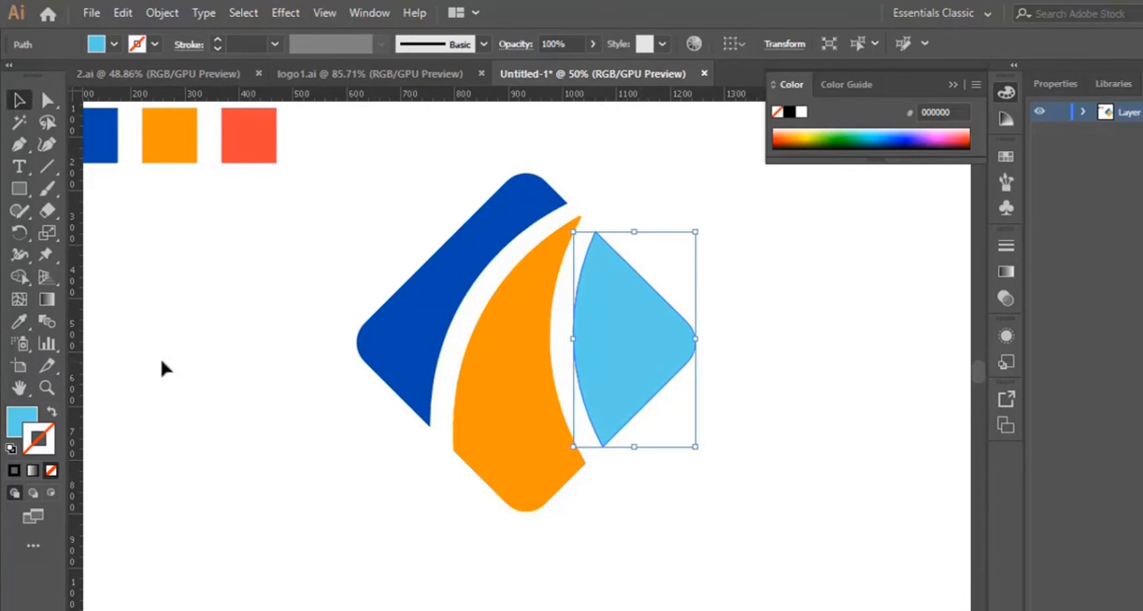
left_click(18, 322)
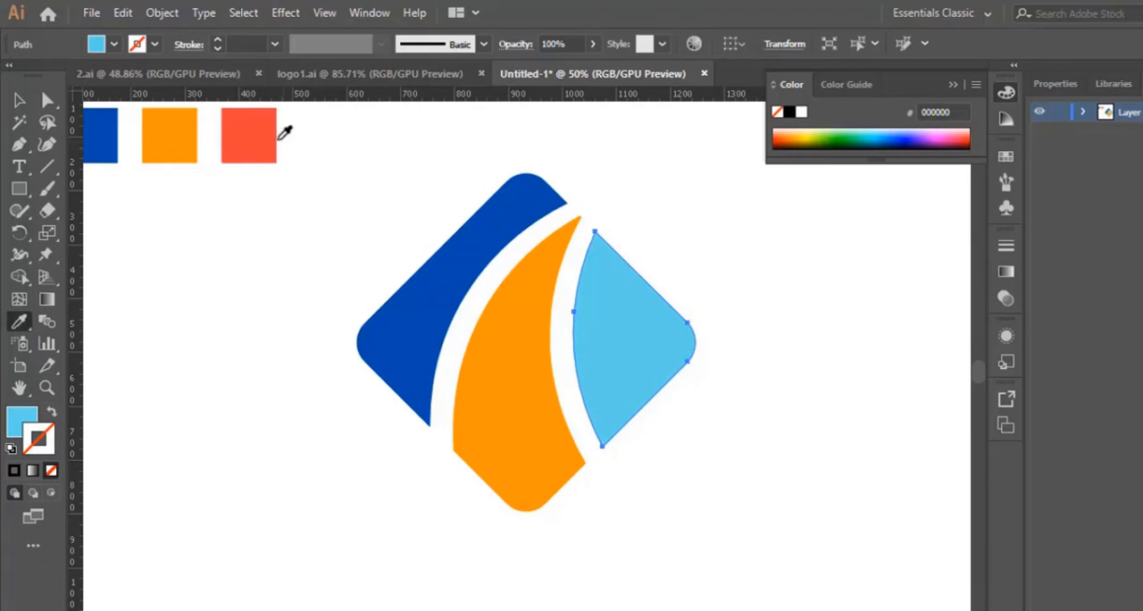
left_click(261, 146)
left_click(18, 100)
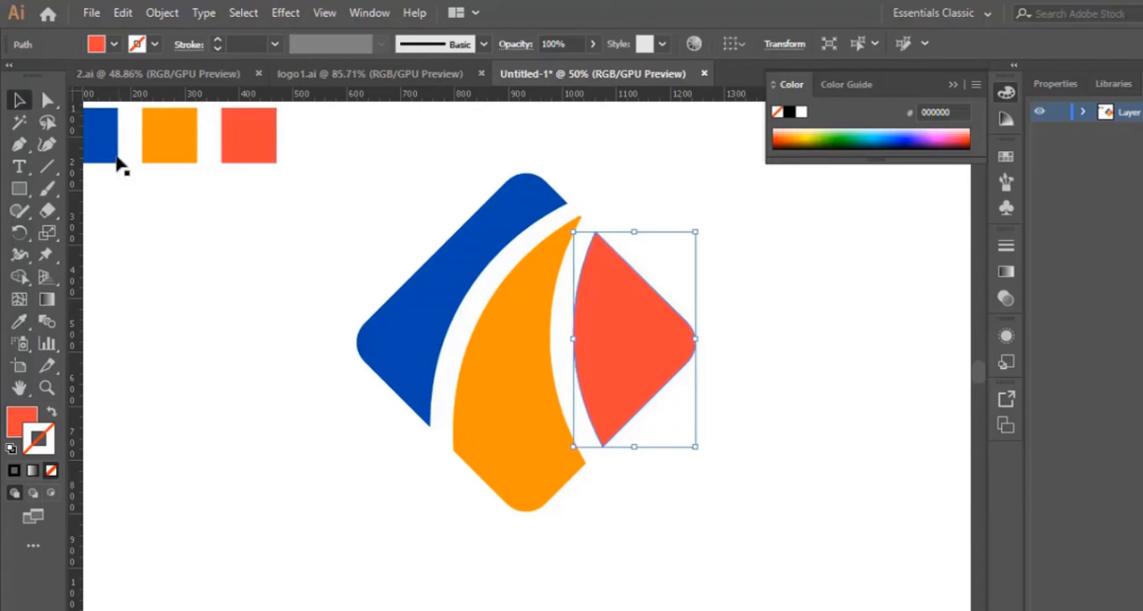
left_click(795, 457)
Place a duplicate of the orange middle piece in the empty area to the right of the diamond and deselect it
scroll(792, 468, "down", 1)
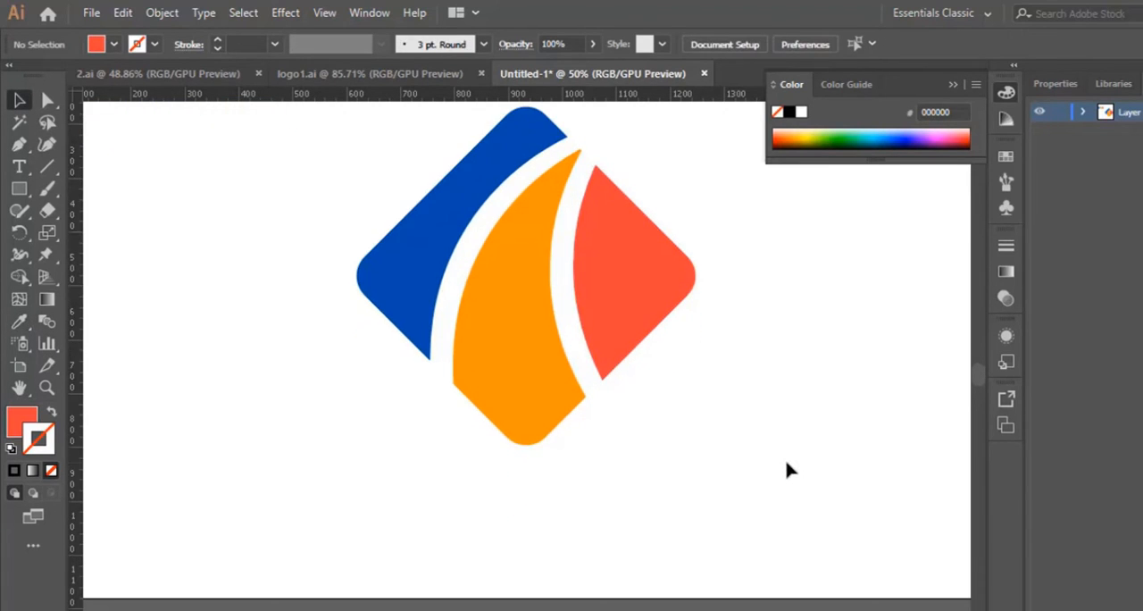
left_click(504, 369)
left_click_drag(505, 369, 771, 372)
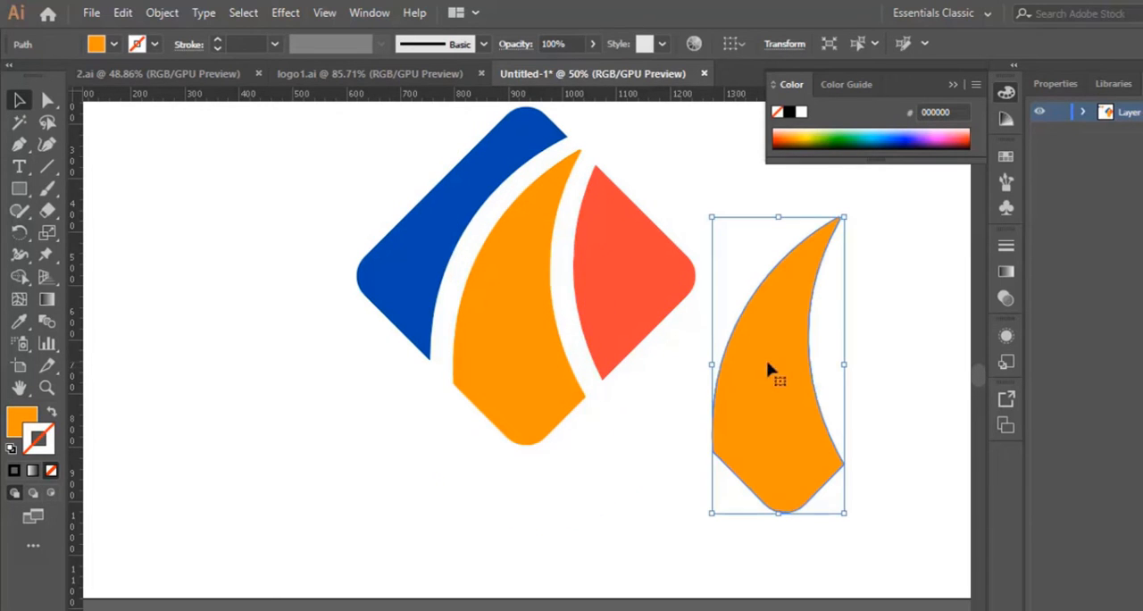
left_click(19, 144)
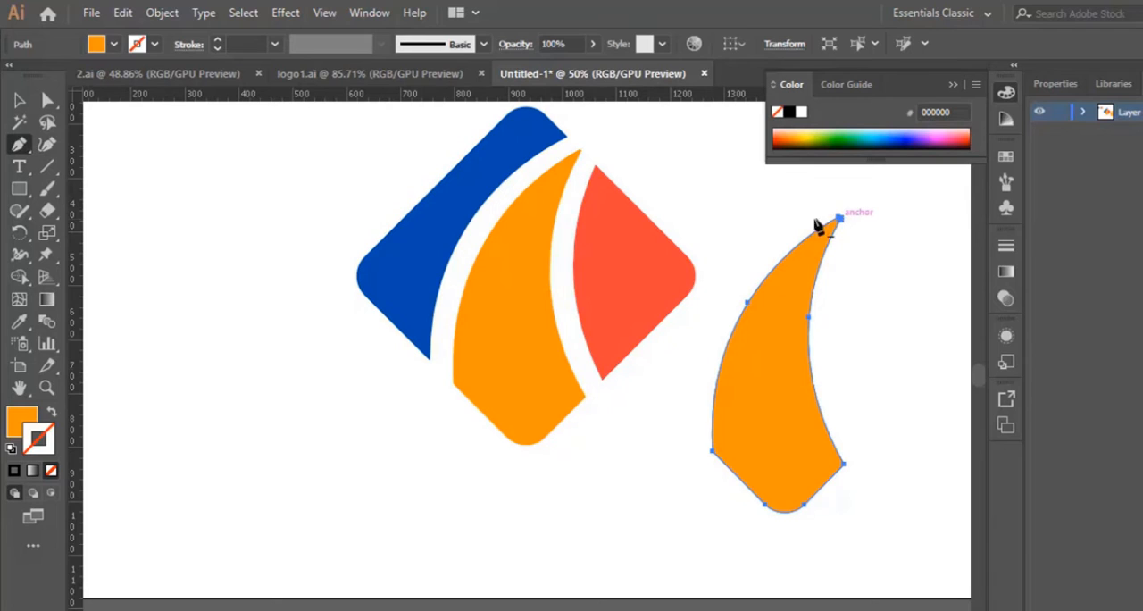
left_click(18, 100)
left_click(936, 370)
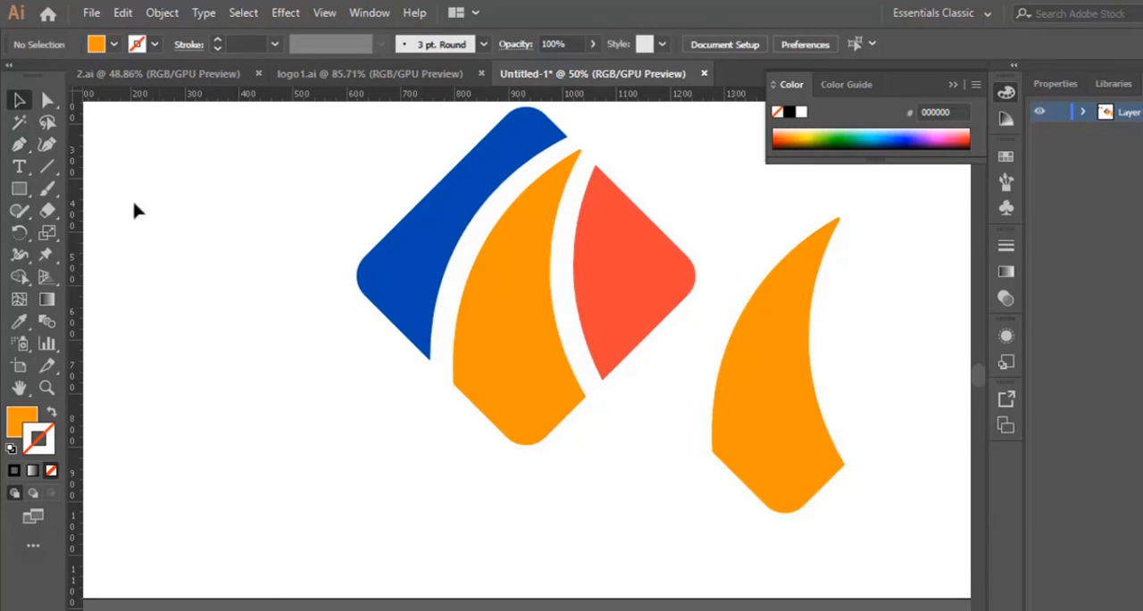
left_click(26, 143)
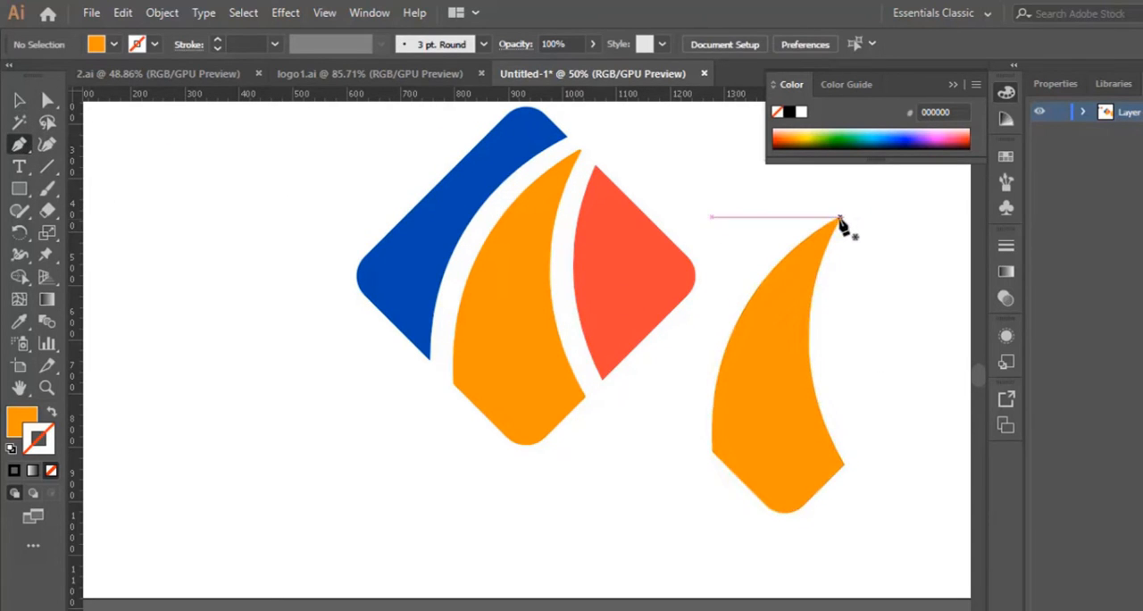
left_click(841, 219)
left_click_drag(783, 525, 854, 532)
scroll(713, 608, "right", 10)
scroll(713, 608, "left", 2)
scroll(532, 327, "up", 5)
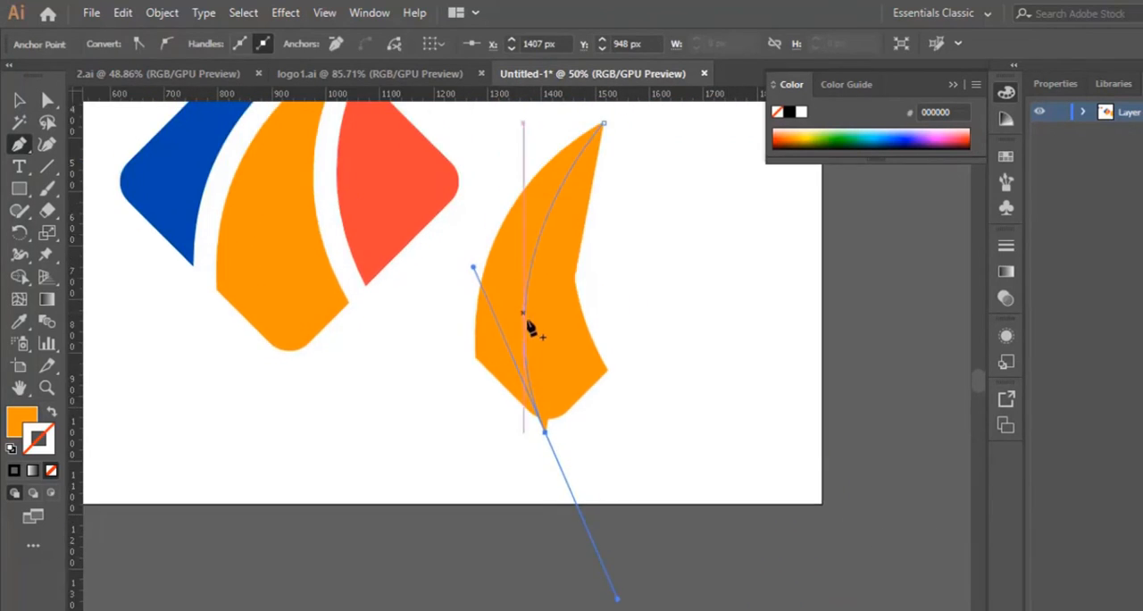
key("ctrl+minus")
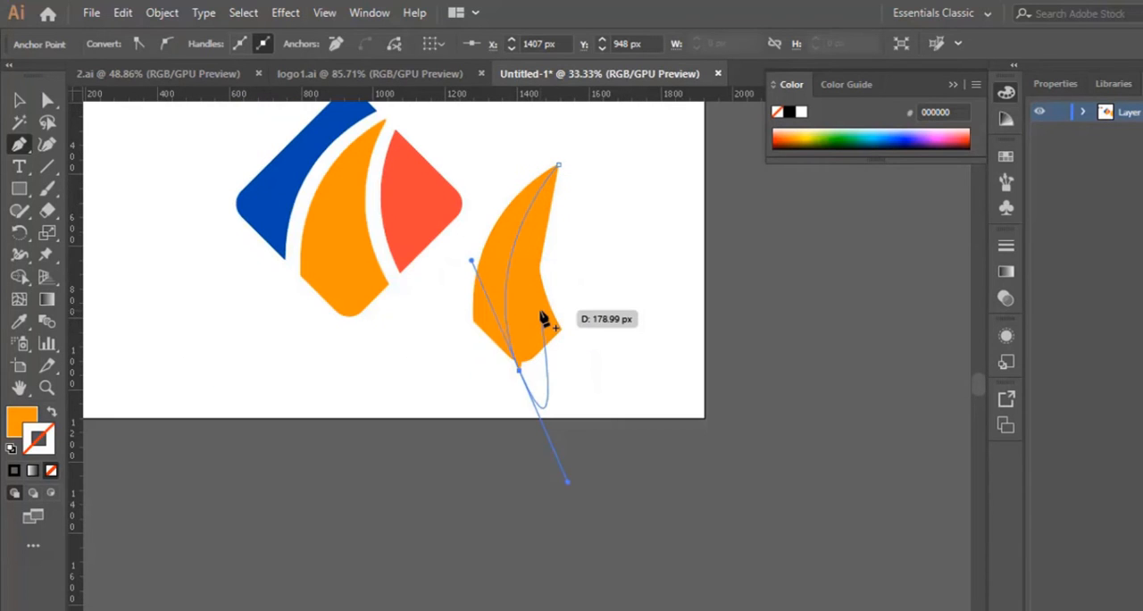
key("ctrl+plus")
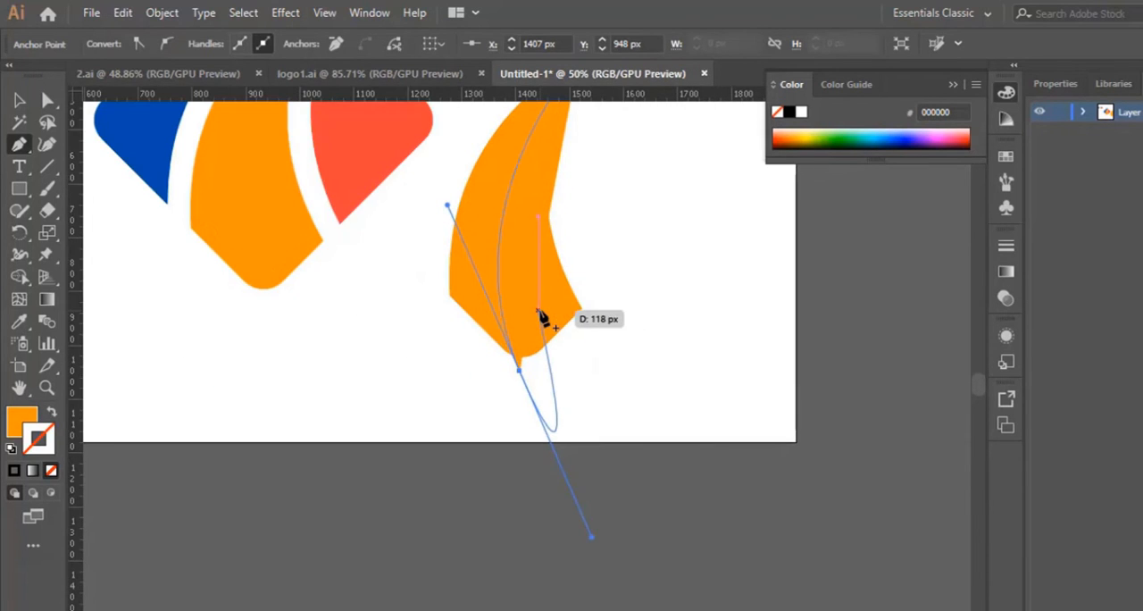
scroll(620, 326, "up", 4)
key("ctrl+z")
key("Escape")
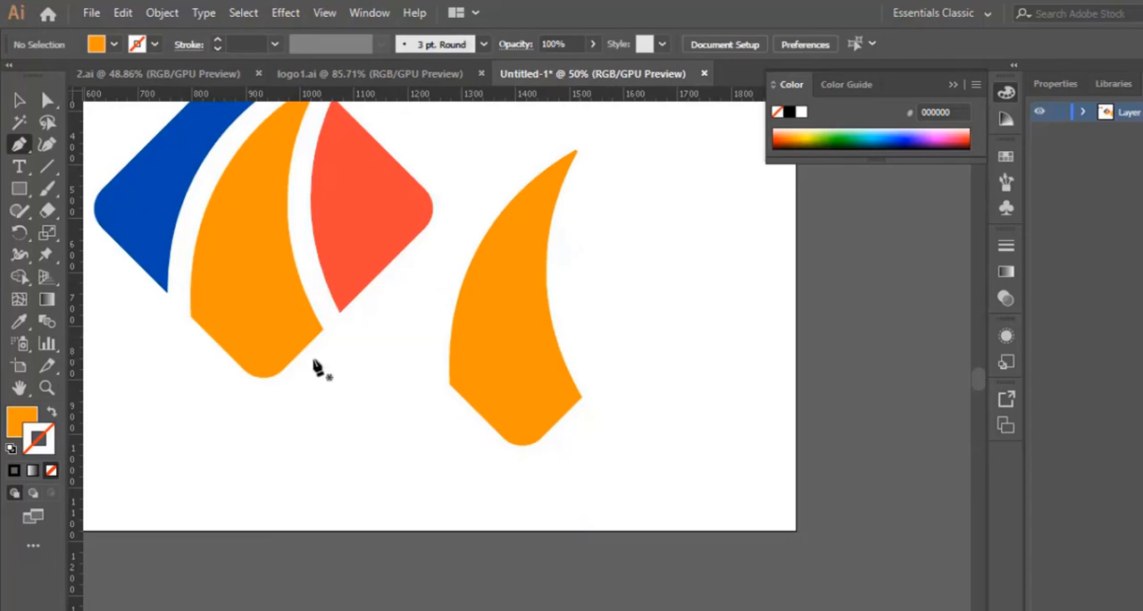
Swap the default fill and stroke with nothing selected, and set the stroke colour to black 000000
left_click(51, 413)
double_click(40, 439)
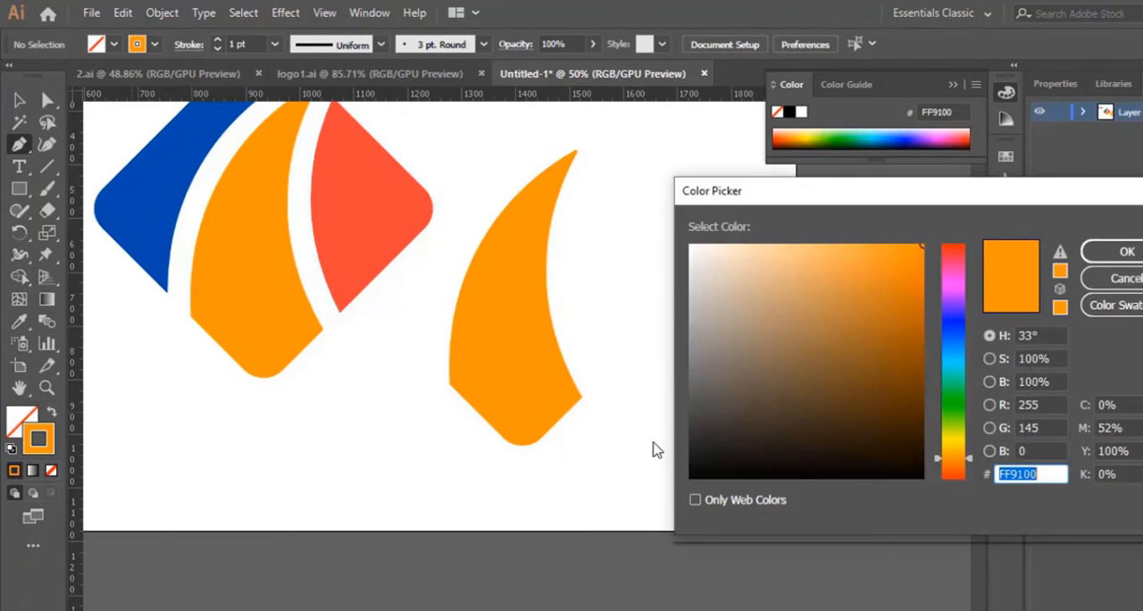
left_click(699, 477)
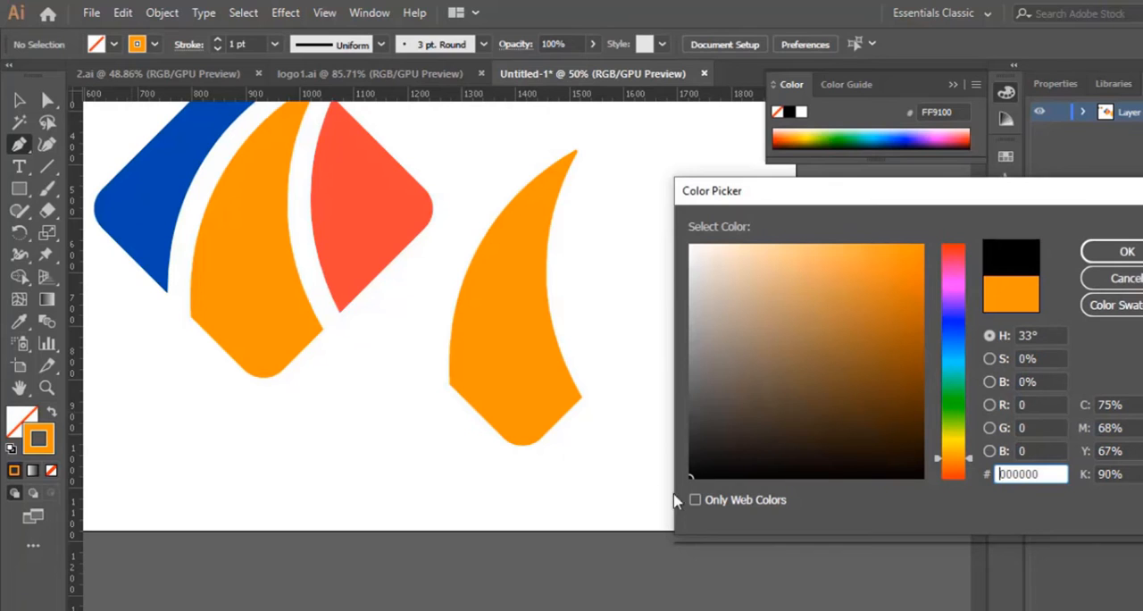
left_click(1125, 250)
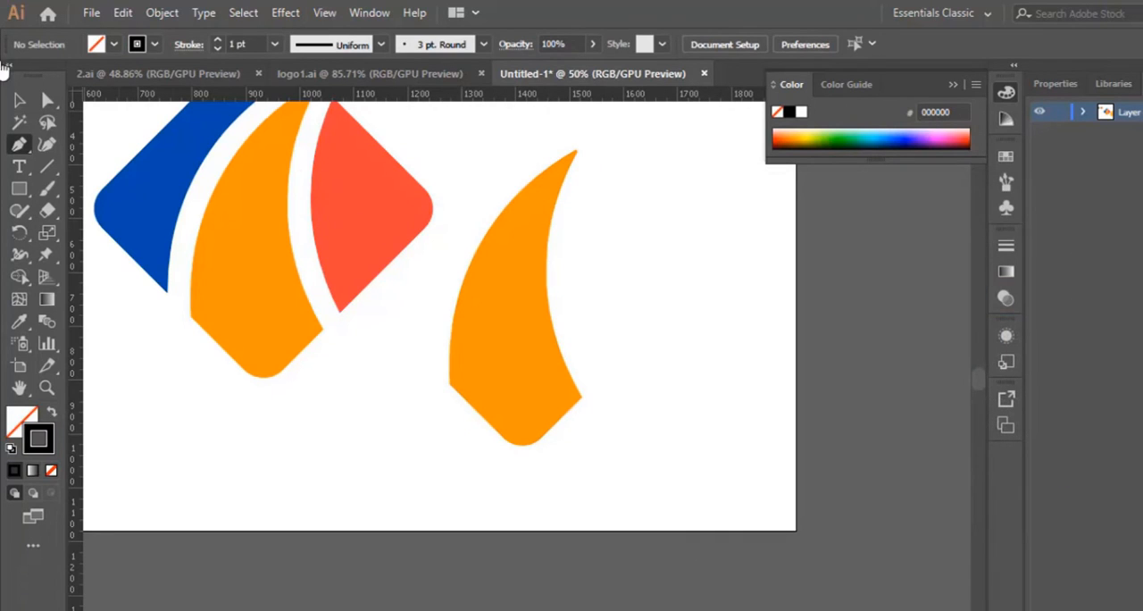
Swap the fill and stroke of the duplicated orange piece, set its stroke colour to black 000000, and deselect it
left_click(19, 99)
left_click(527, 382)
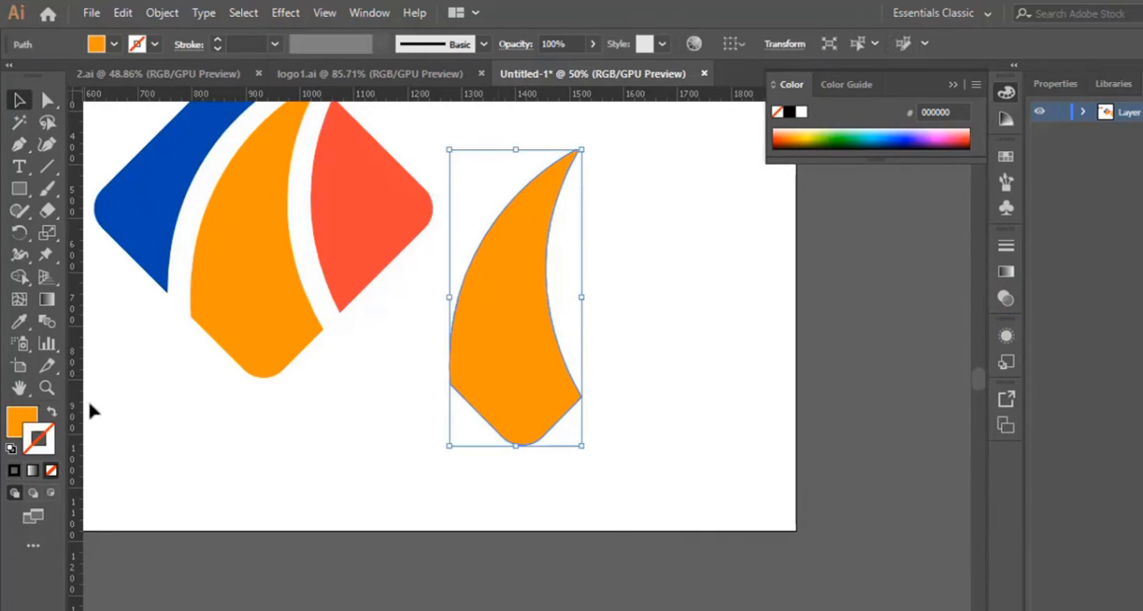
left_click(51, 412)
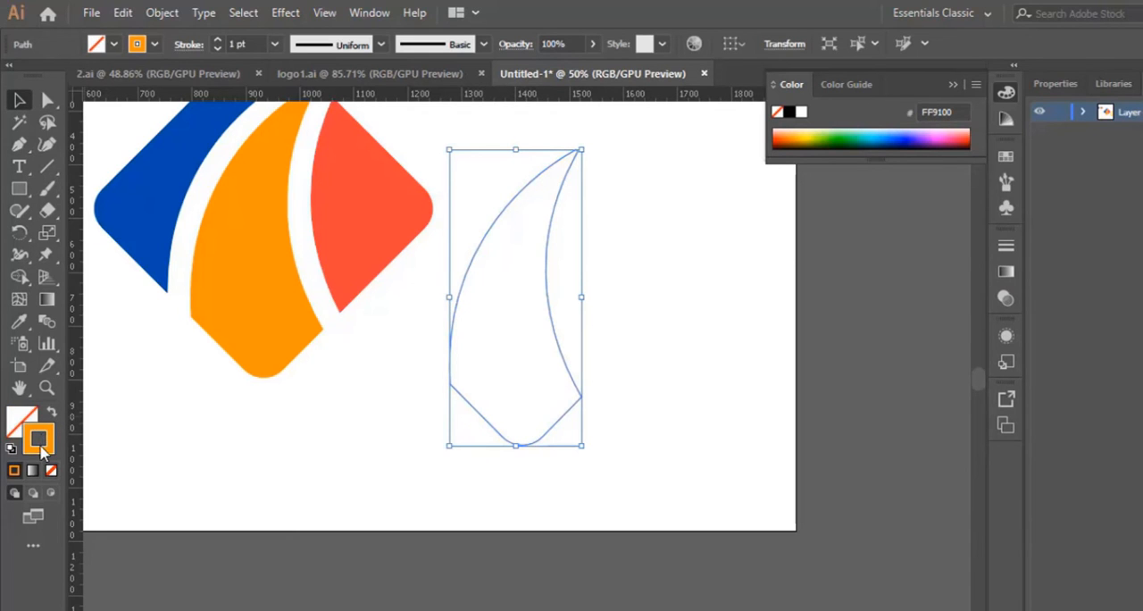
double_click(39, 439)
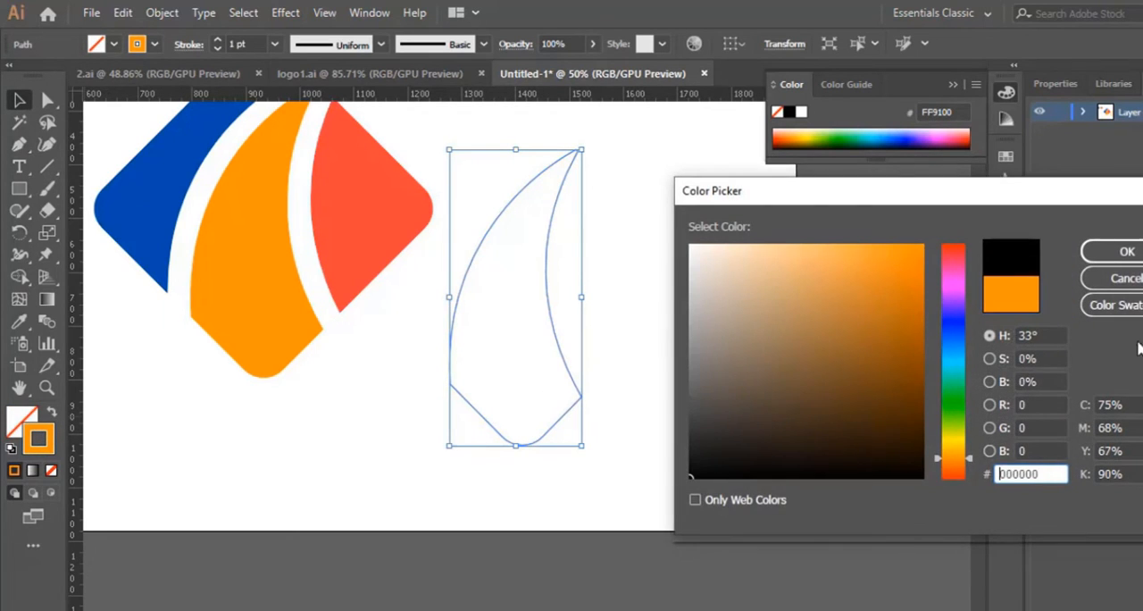
left_click(1127, 251)
left_click(701, 308)
scroll(661, 322, "down", 1)
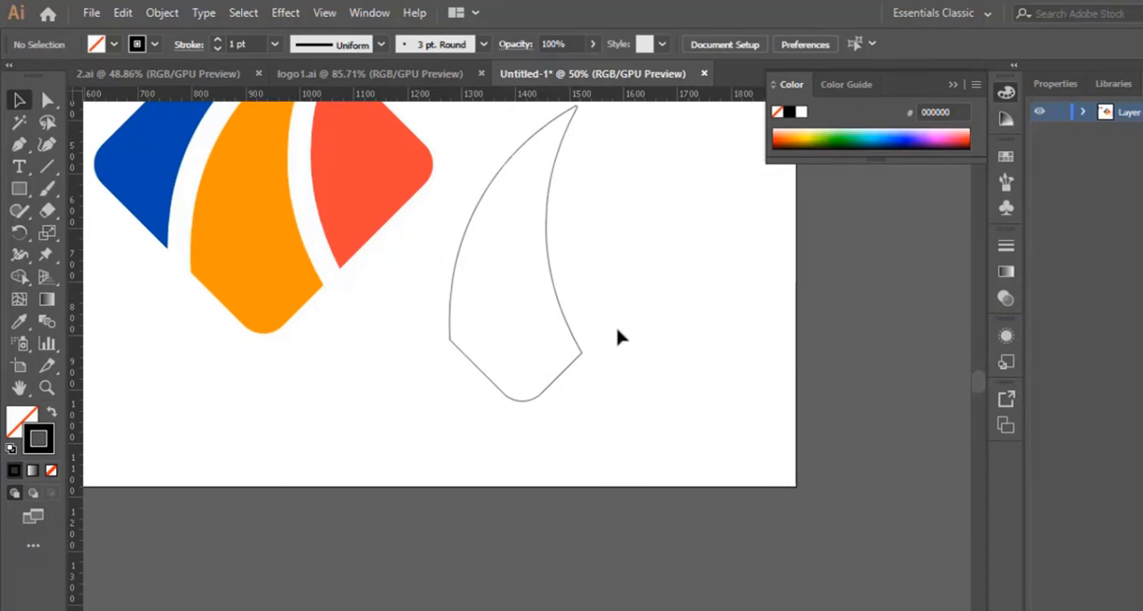
Draw a curved Pen path through the outlined duplicate from its upper tip to its rounded lower corner, bulging left, and end the path
scroll(621, 337, "up", 1)
left_click(19, 144)
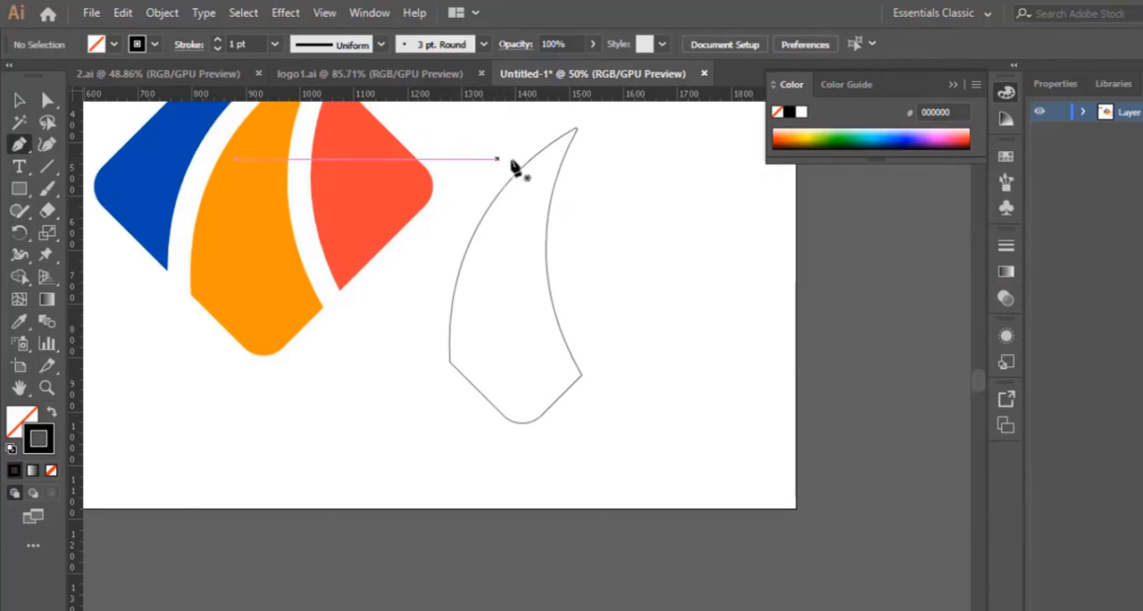
left_click(576, 131)
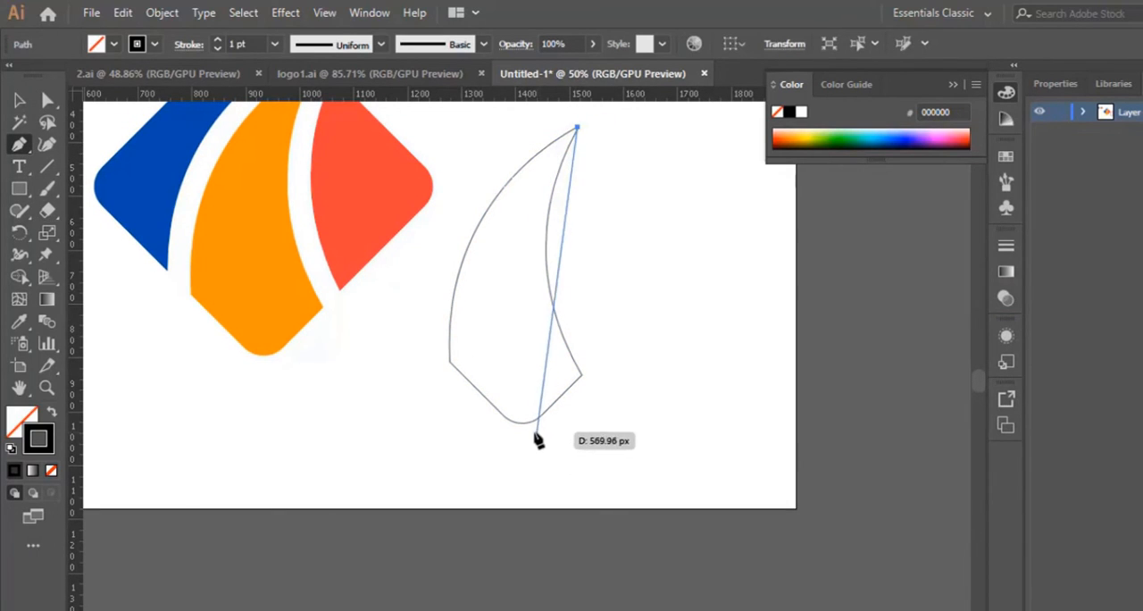
left_click_drag(523, 424, 611, 566)
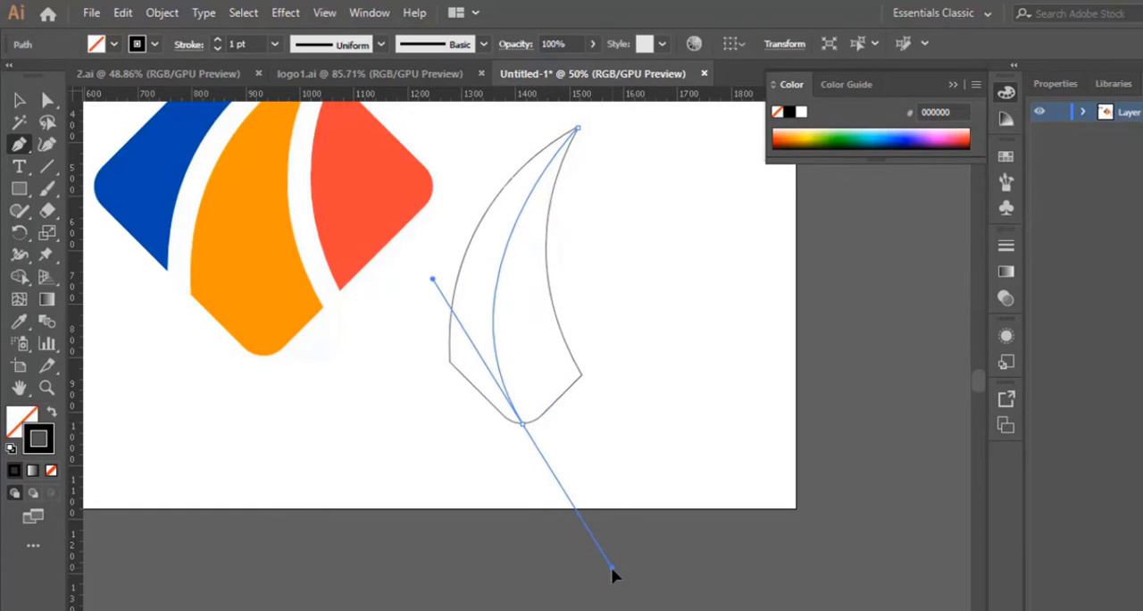
left_click_drag(611, 567, 611, 567)
key("Escape")
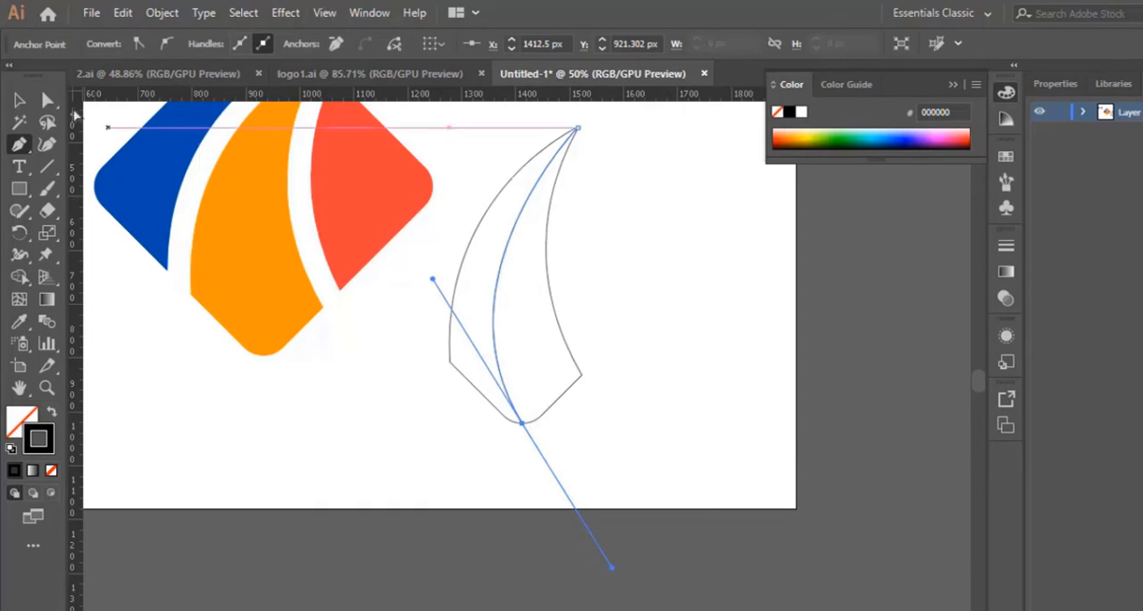
Select the outline together with the dividing curve and remove the area left of the curve with the Shape Builder
left_click(18, 100)
left_click_drag(488, 170, 611, 411)
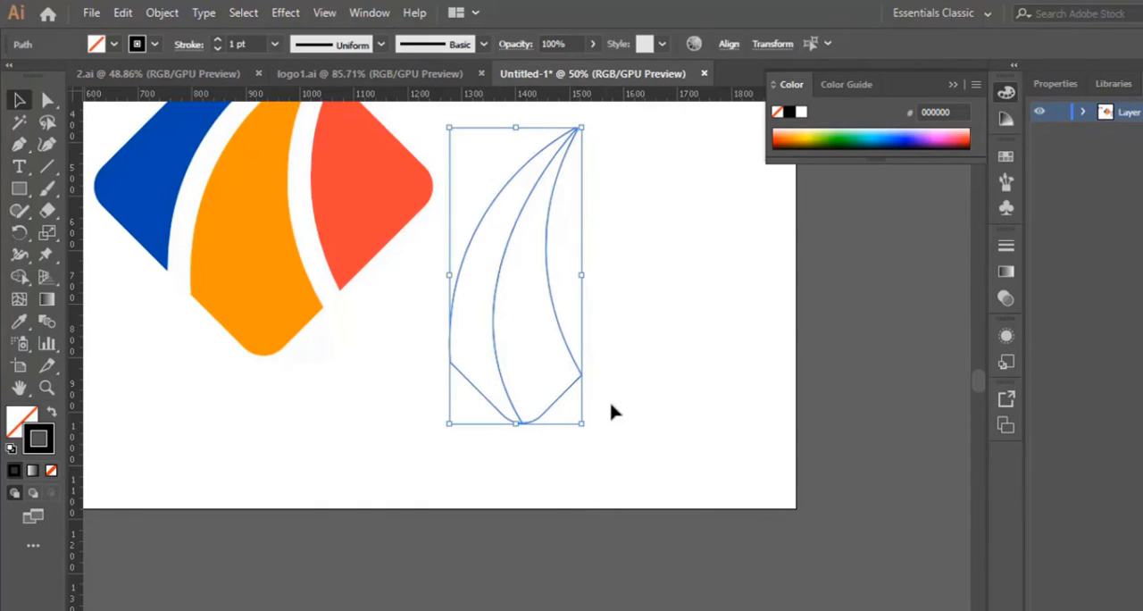
left_click(20, 277)
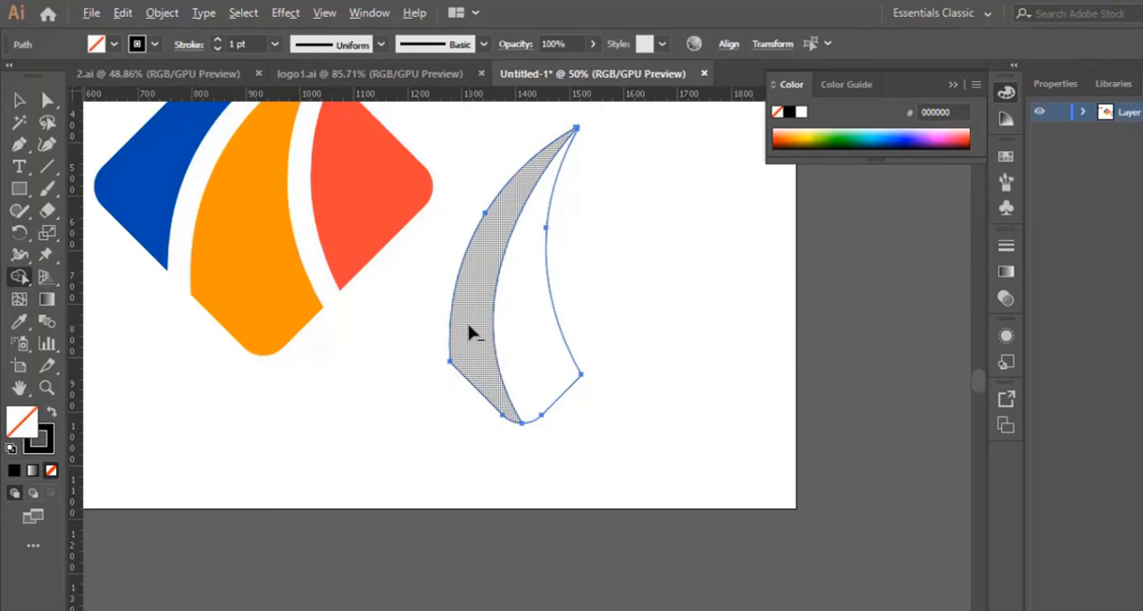
left_click(479, 260, "alt")
scroll(403, 375, "up", 1)
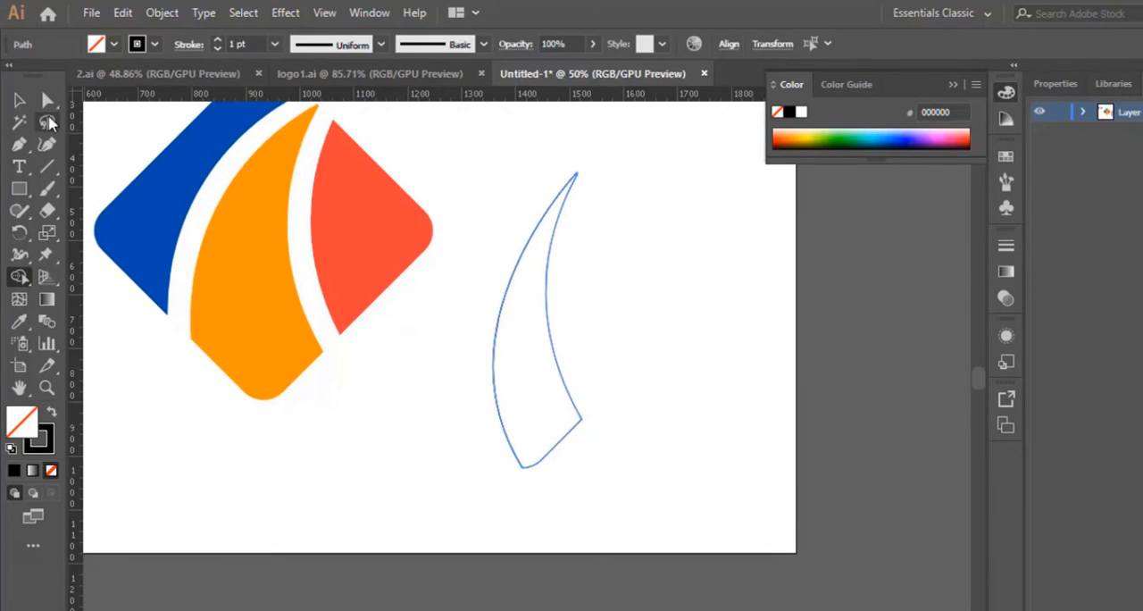
Move the remaining outline onto the diamond's orange middle piece, matching its right edge and lower corner, and deselect it
left_click(19, 100)
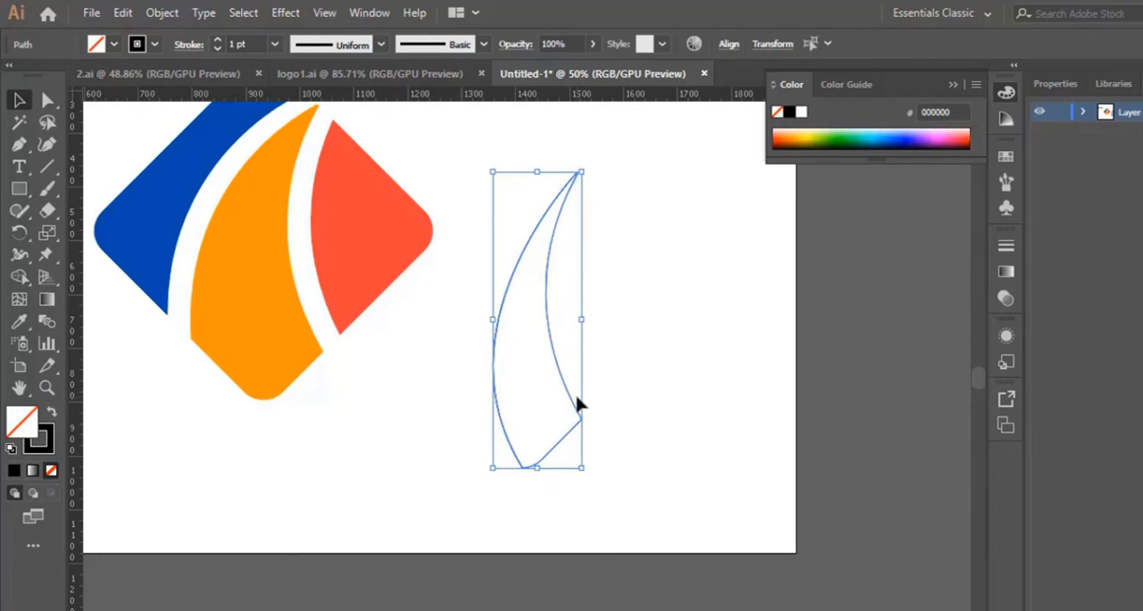
left_click_drag(578, 404, 316, 339)
scroll(396, 417, "up", 2)
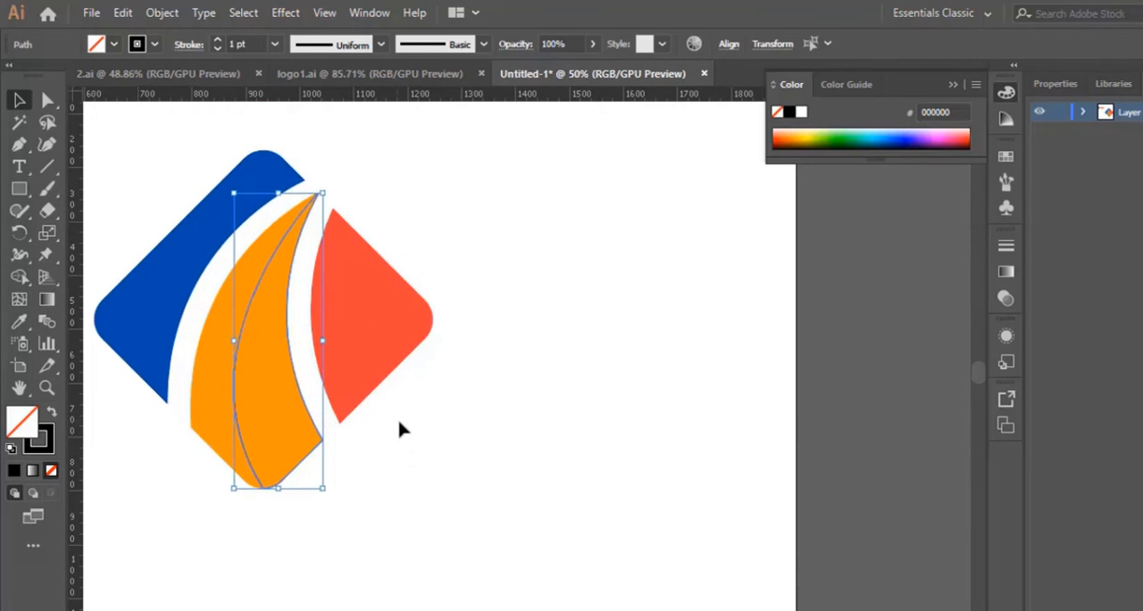
scroll(398, 418, "down", 1)
left_click(397, 418)
Fill the overlaid outline shape with white FFFFFF and deselect it
left_click(252, 423)
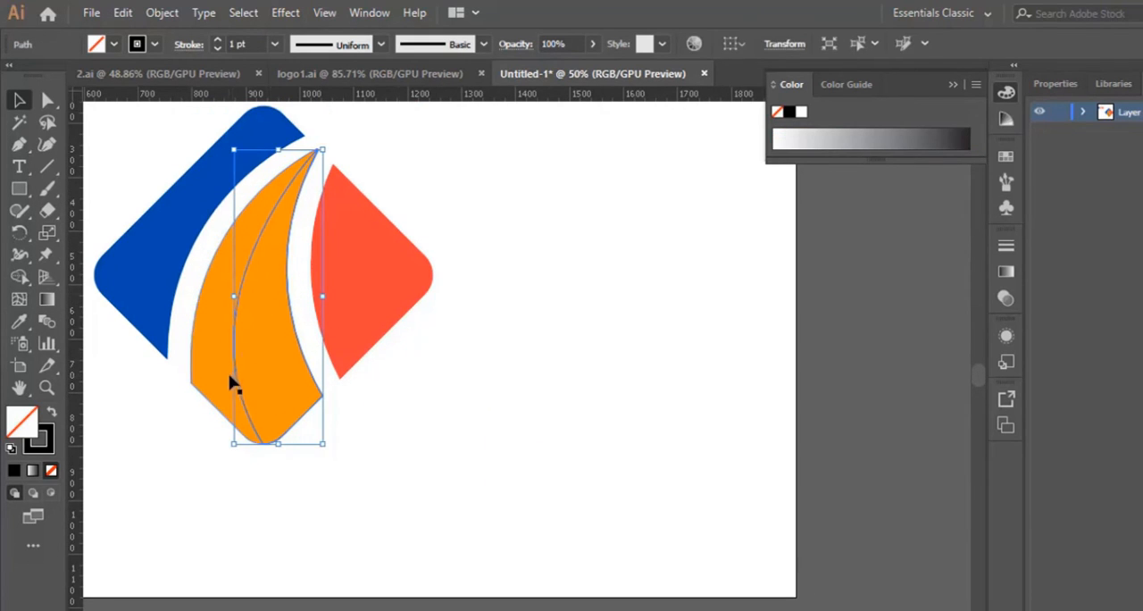
double_click(34, 436)
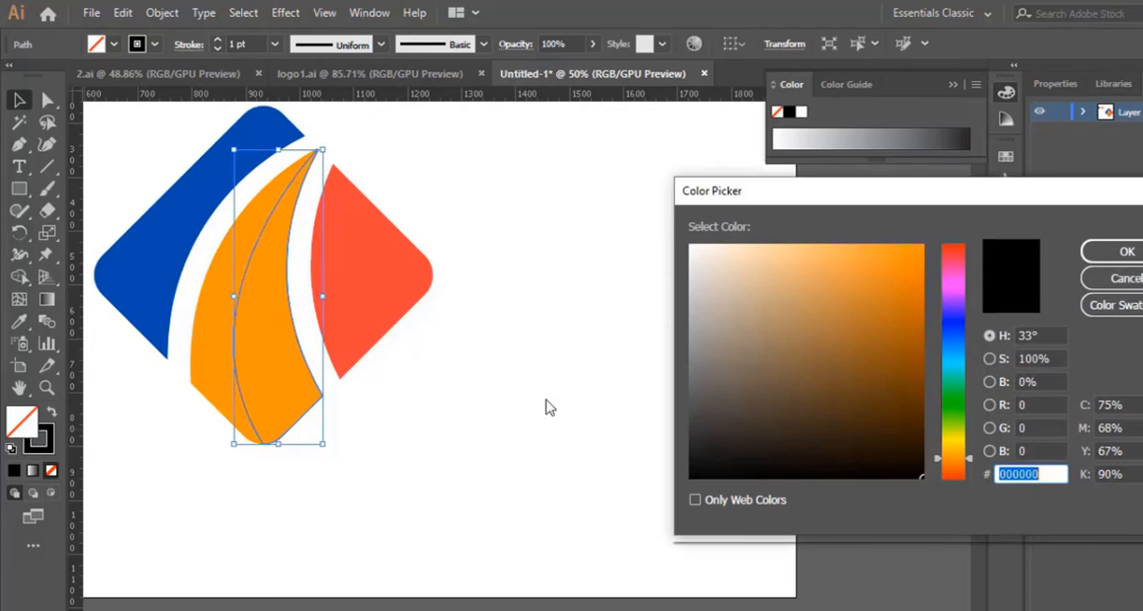
left_click_drag(716, 304, 689, 243)
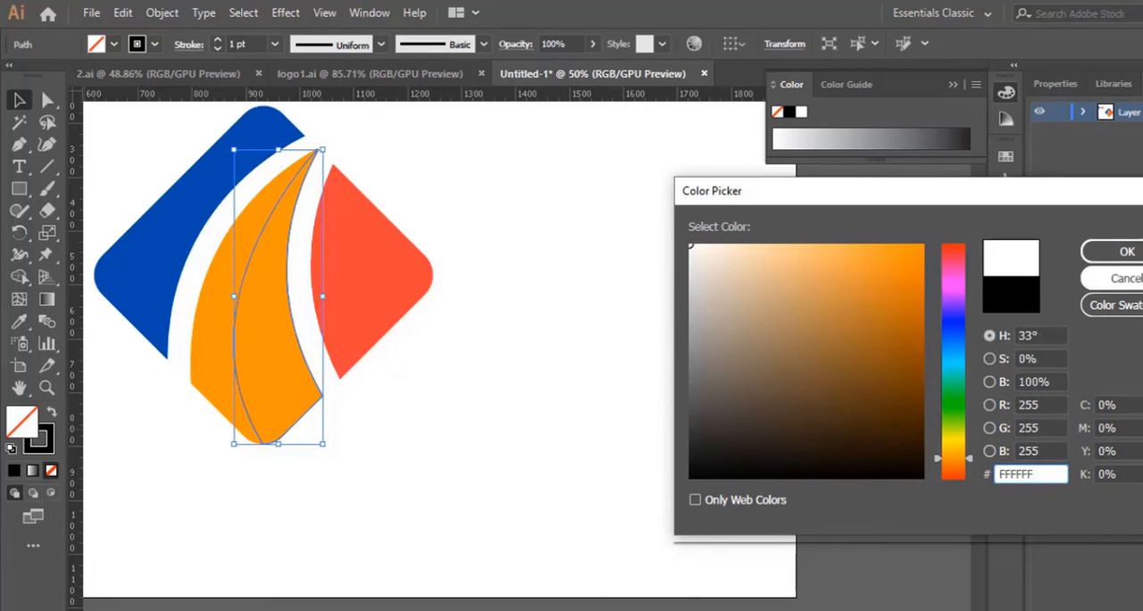
left_click(1127, 251)
left_click(335, 395)
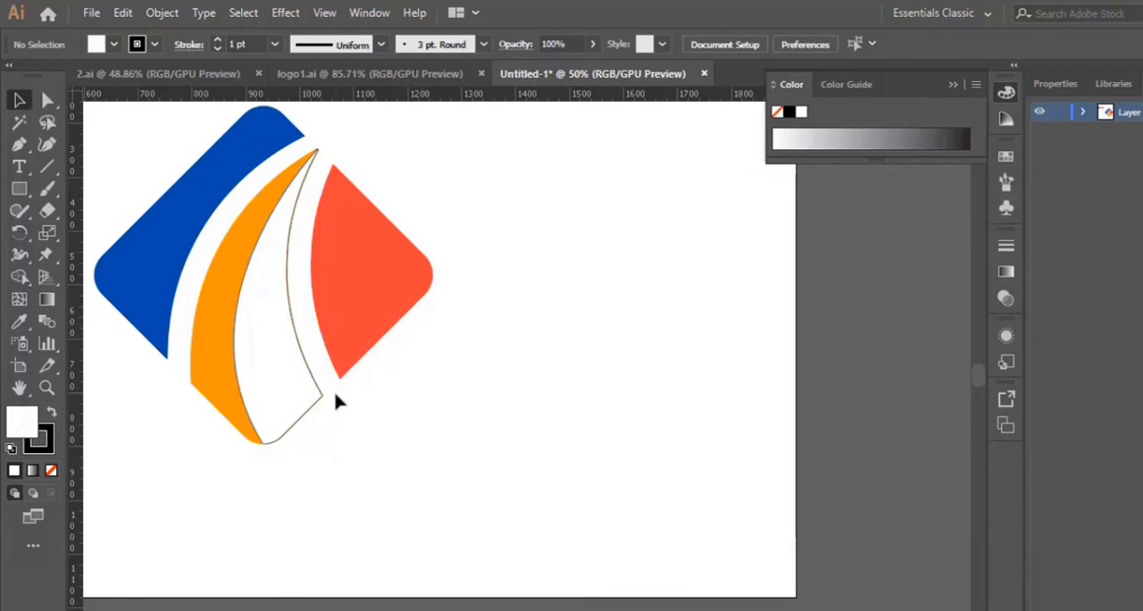
Apply a linear gradient to the white overlay and recolour its black stop with orange sampled from the adjacent middle piece
left_click(298, 430)
left_click(34, 470)
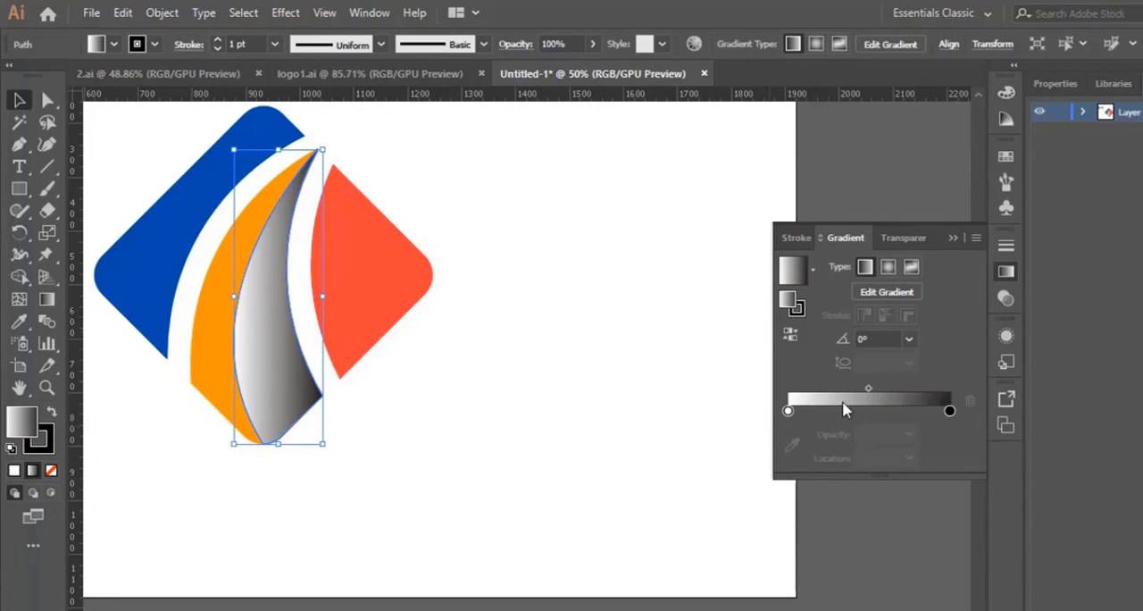
double_click(951, 413)
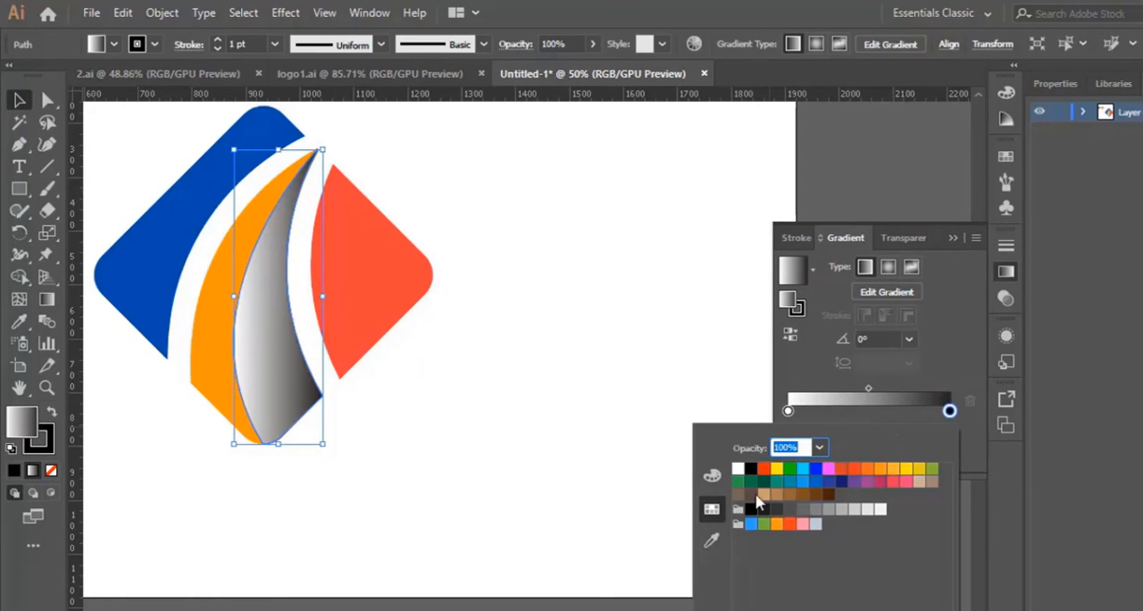
left_click(713, 540)
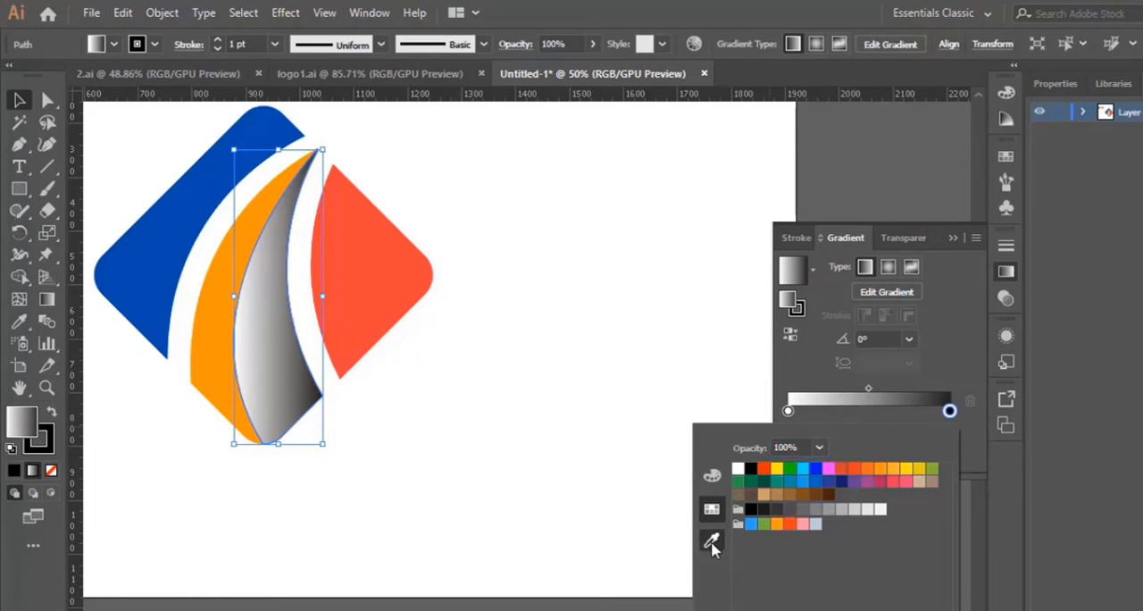
left_click(223, 332)
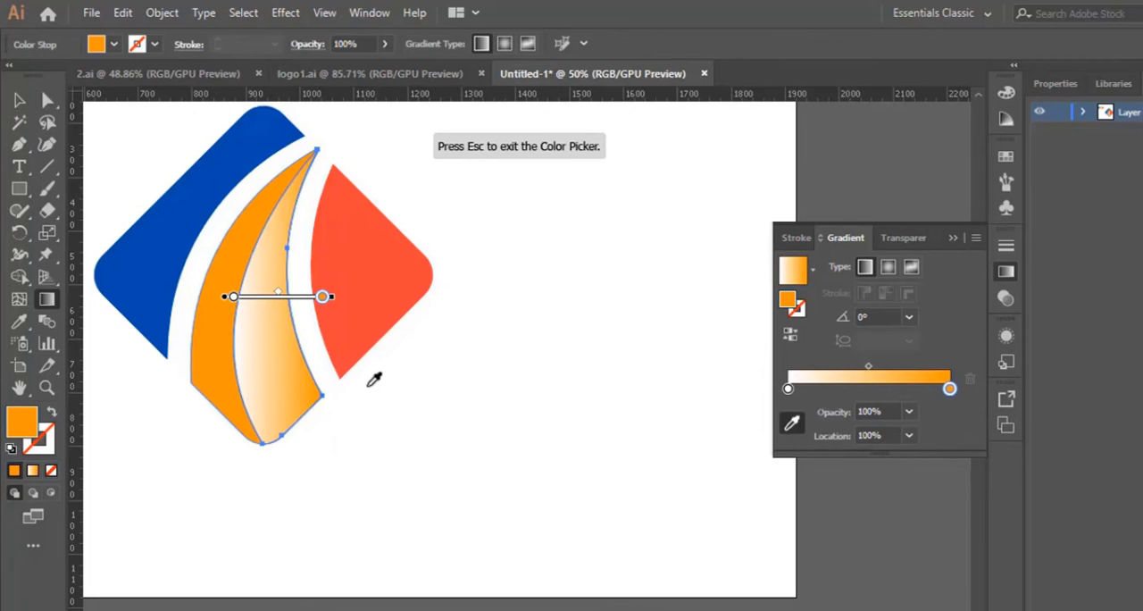
Set the orange gradient stop's opacity to 10% and position the stop near the right end of the gradient
left_click_drag(324, 302, 273, 303)
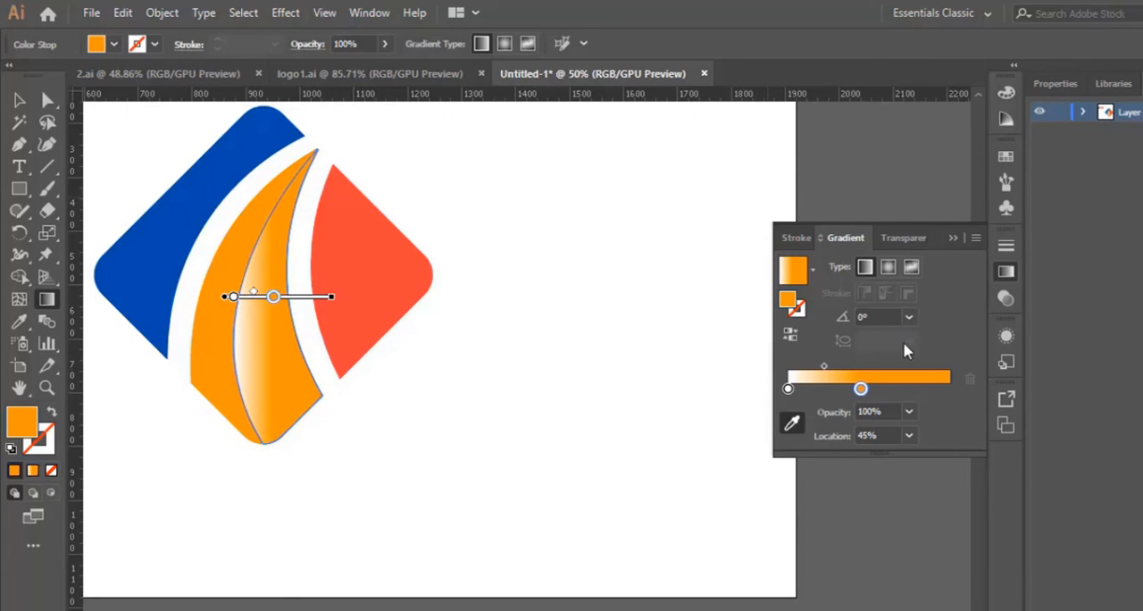
left_click(908, 410)
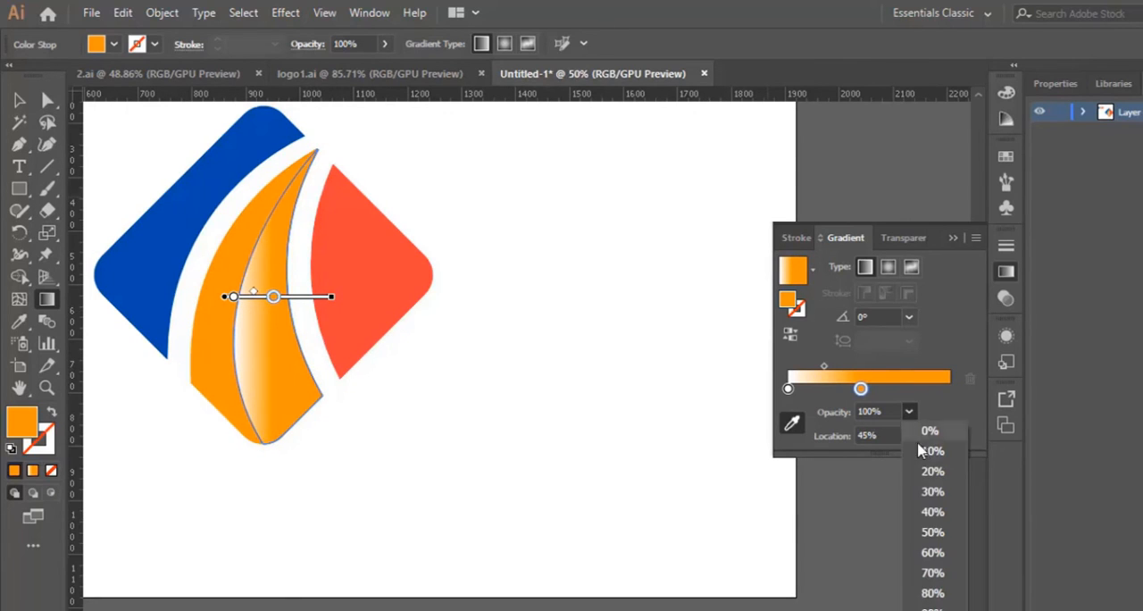
left_click(947, 542)
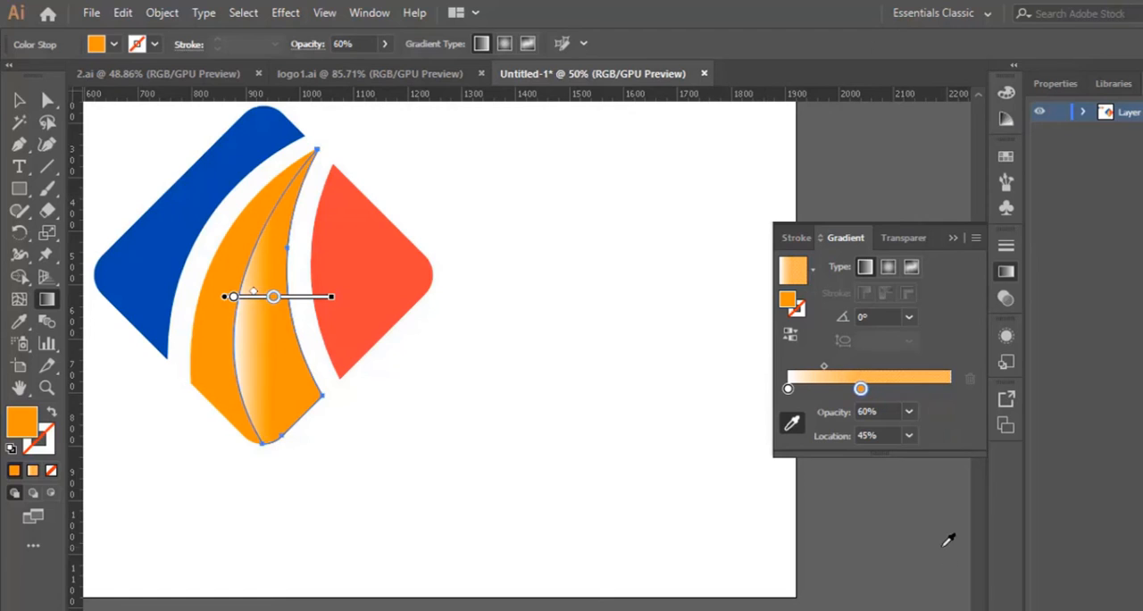
left_click(909, 412)
left_click(938, 454)
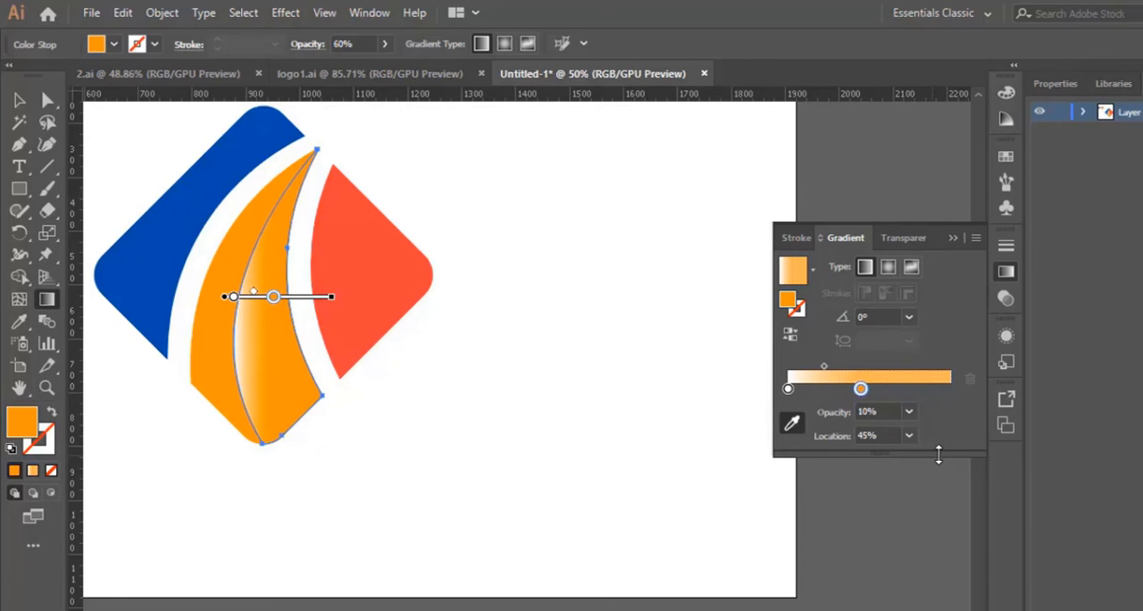
left_click_drag(274, 298, 315, 297)
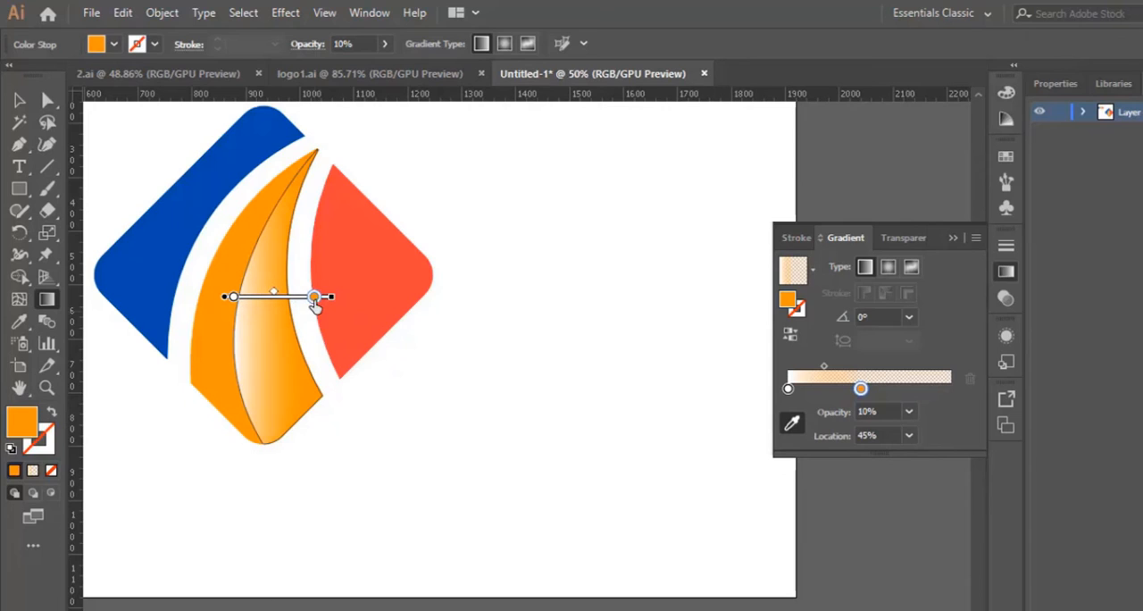
Shift the overlay's gradient to the left, place its orange stop at 100% location, and deselect the shape
left_click(232, 297)
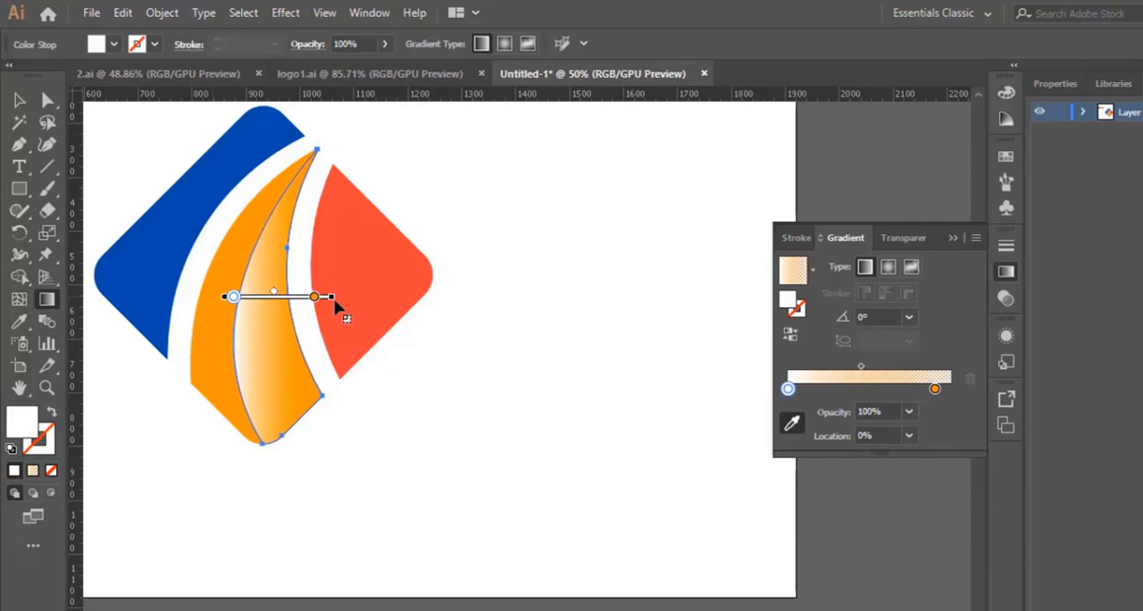
mouse_move(332, 298)
left_mouse_down()
mouse_move(301, 296)
mouse_move(323, 296)
left_mouse_up()
mouse_move(224, 297)
left_mouse_down()
mouse_move(188, 302)
mouse_move(198, 302)
left_mouse_up()
left_click_drag(285, 300, 318, 302)
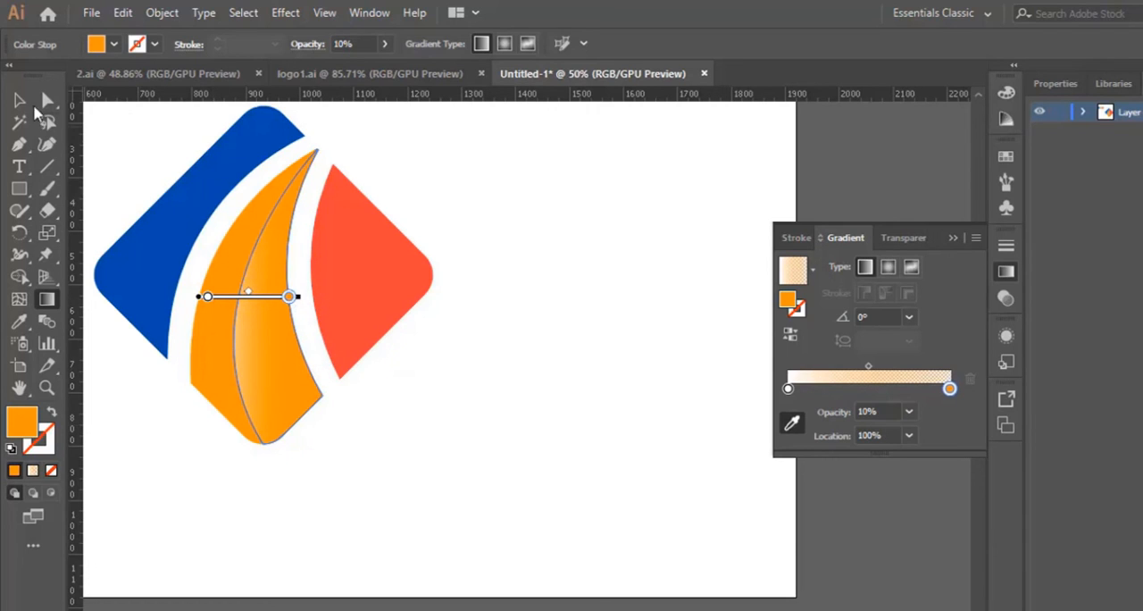
left_click(21, 101)
left_click(515, 473)
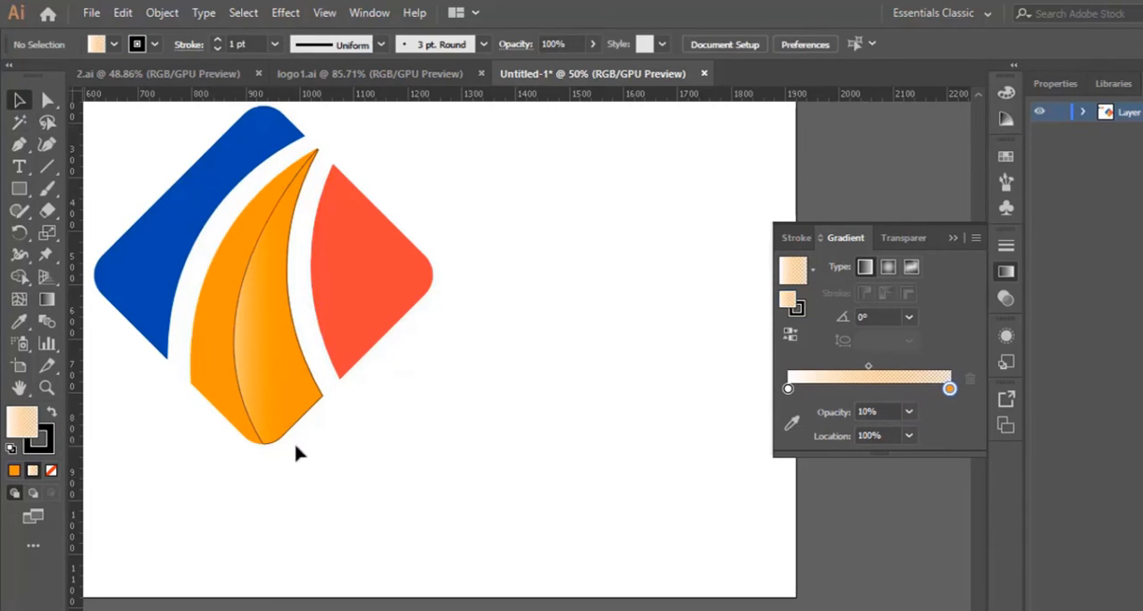
Remove the stroke from the orange middle piece and its gradient overlay, and deselect them
left_click_drag(228, 391, 116, 426)
left_click(48, 437)
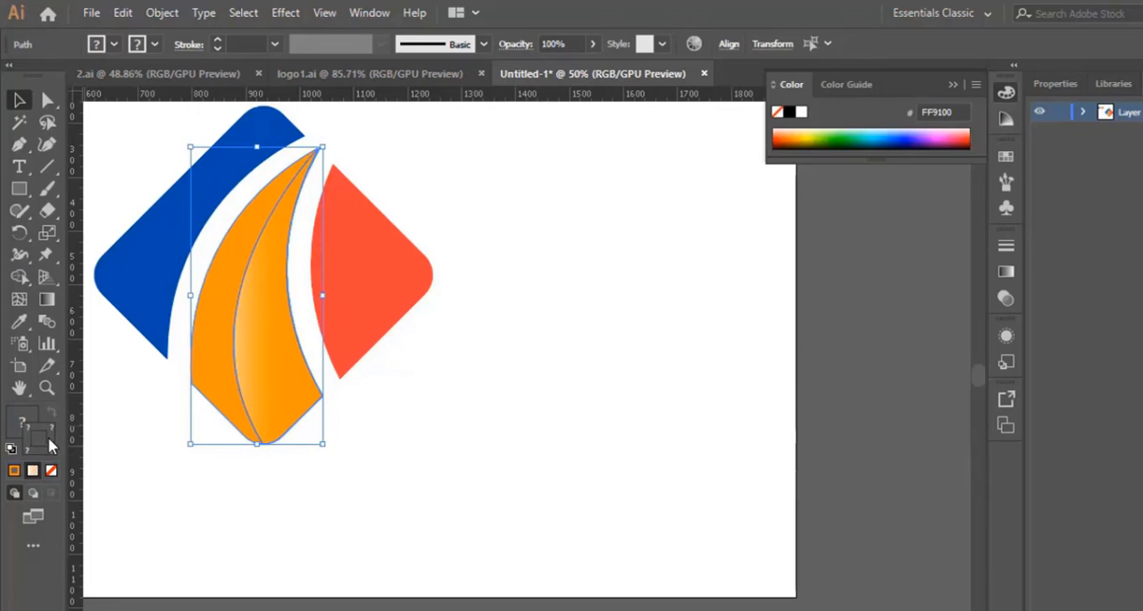
left_click(51, 471)
left_click(443, 470)
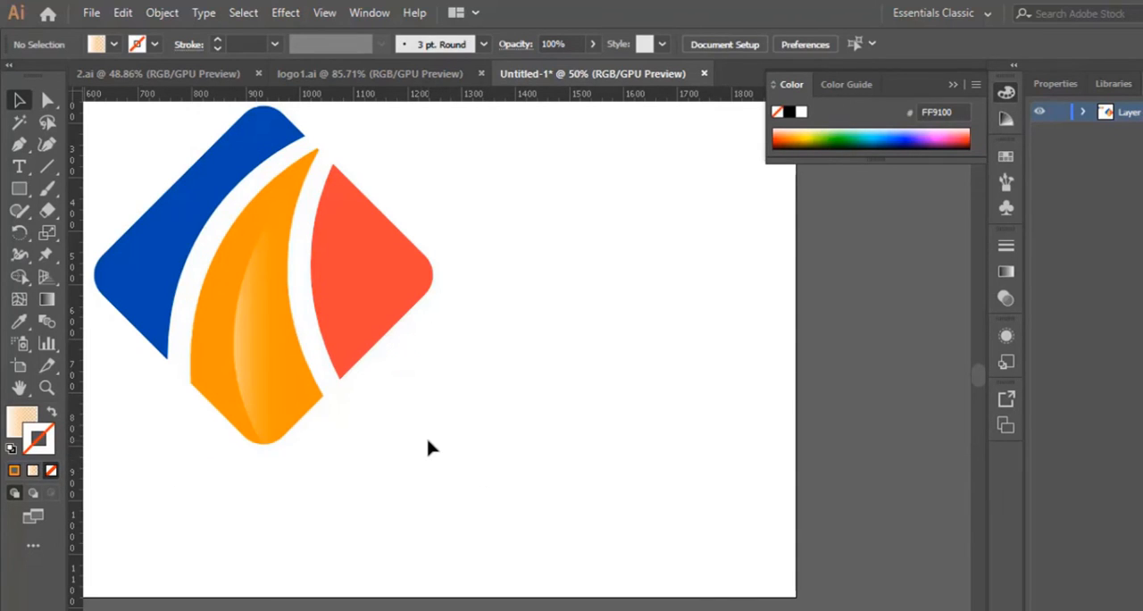
key("ctrl+equal")
key("p")
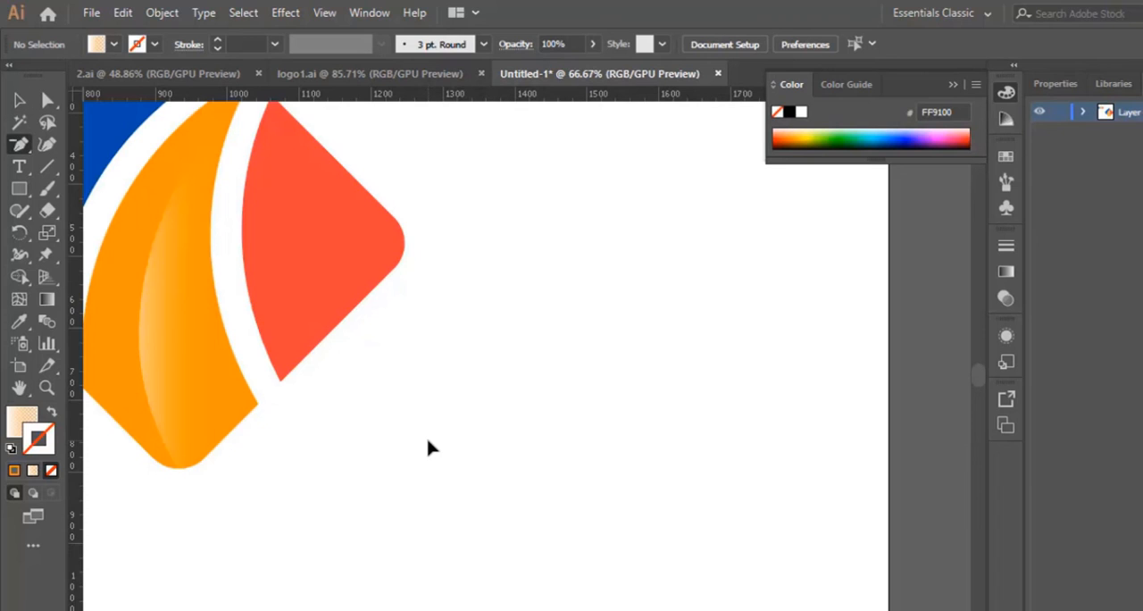
key("ctrl+minus")
key("ctrl+minus")
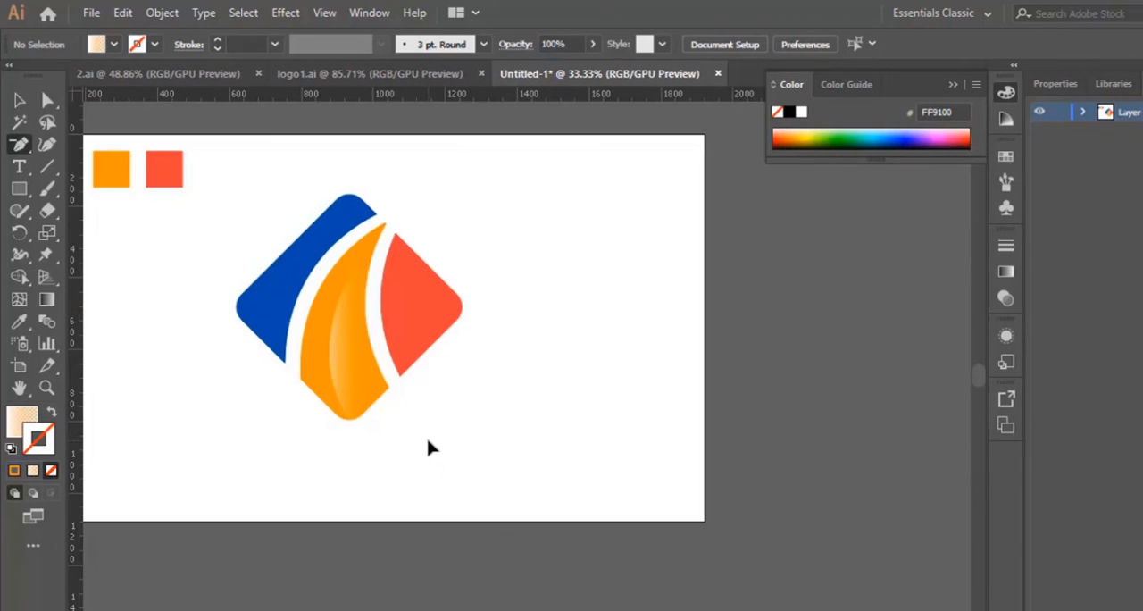
key("y")
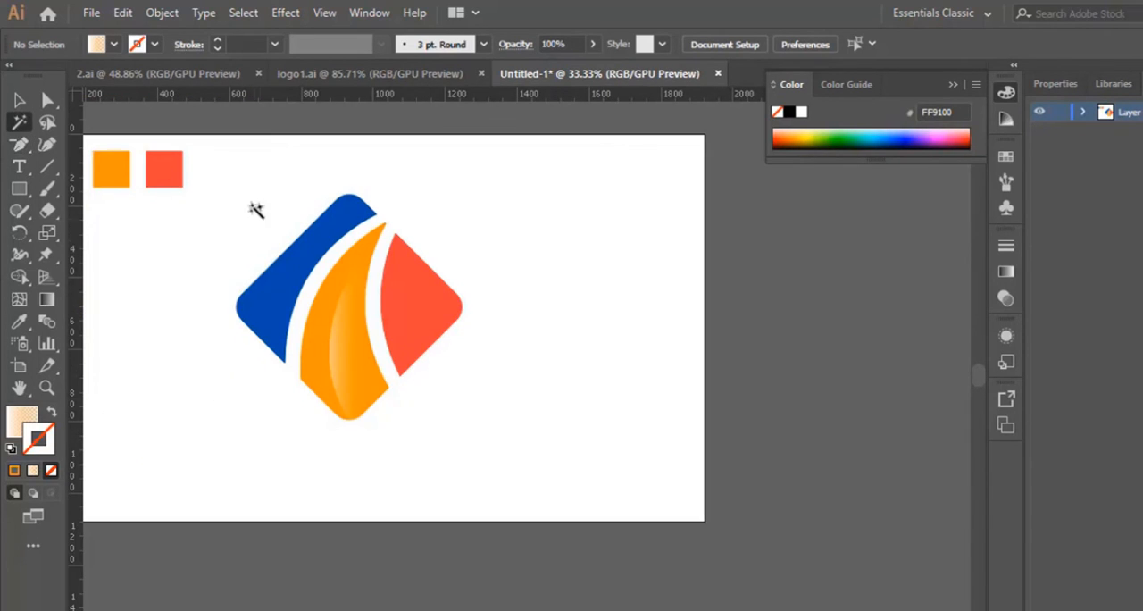
left_click(16, 103)
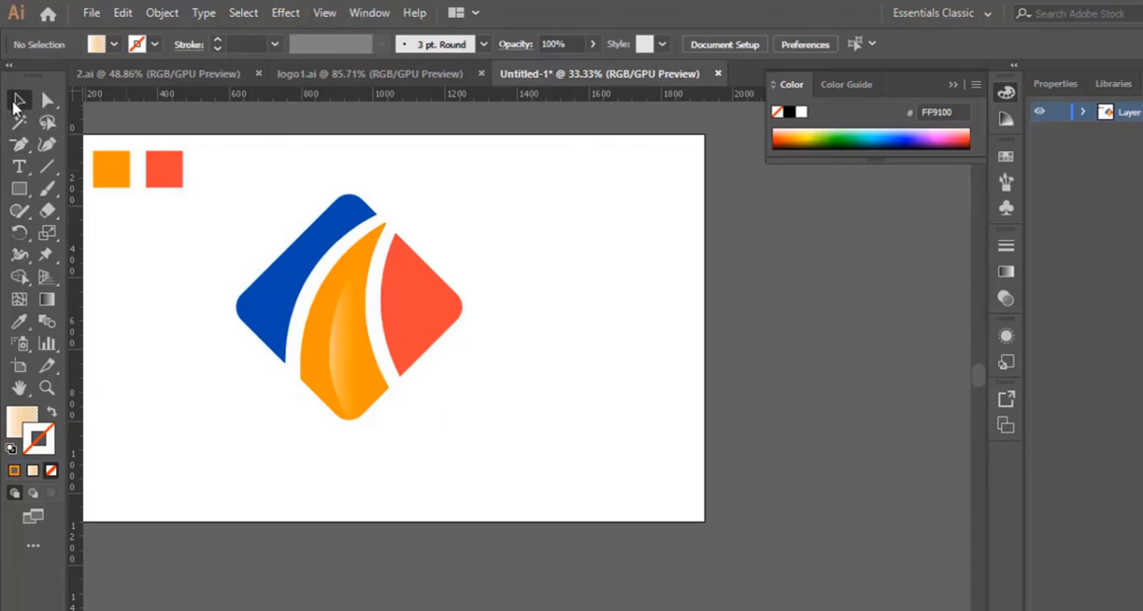
Move the whole diamond logo to the right and slightly up on the artboard, and deselect it
left_click(357, 345)
left_click_drag(357, 344, 504, 332)
left_click(583, 467)
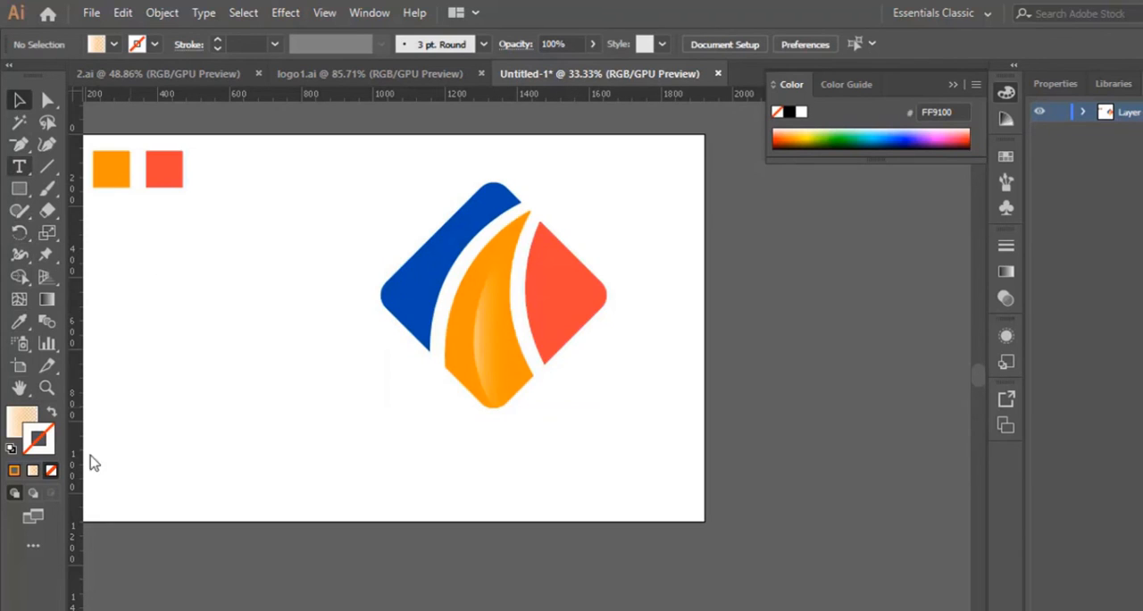
Add the text ENERGY below the diamond at 72 pt and scale it up to about 142 pt
left_click(427, 447)
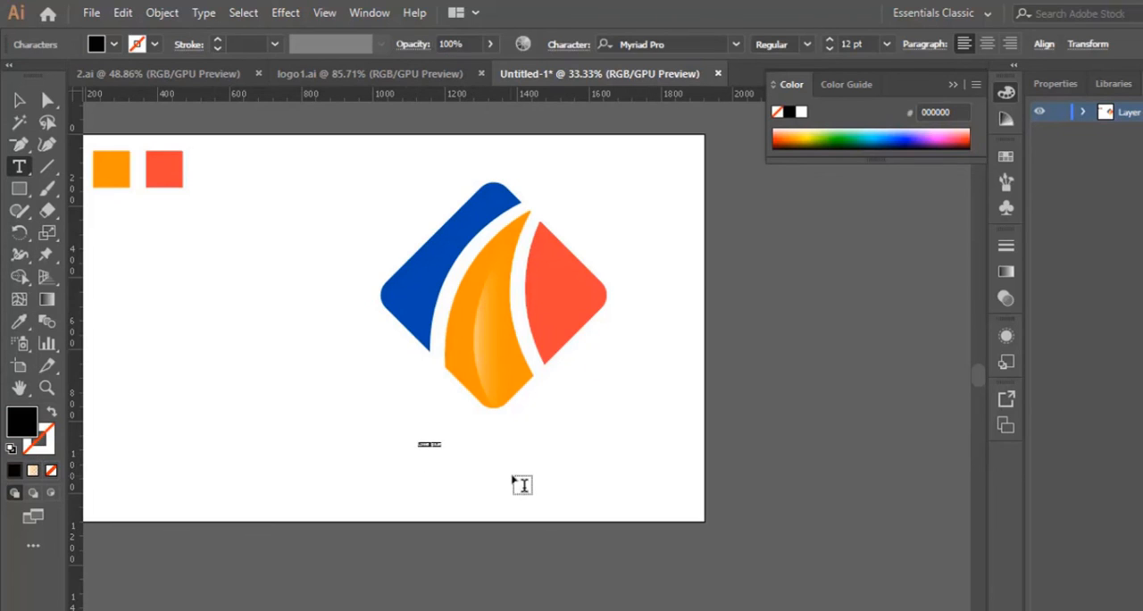
left_click(886, 45)
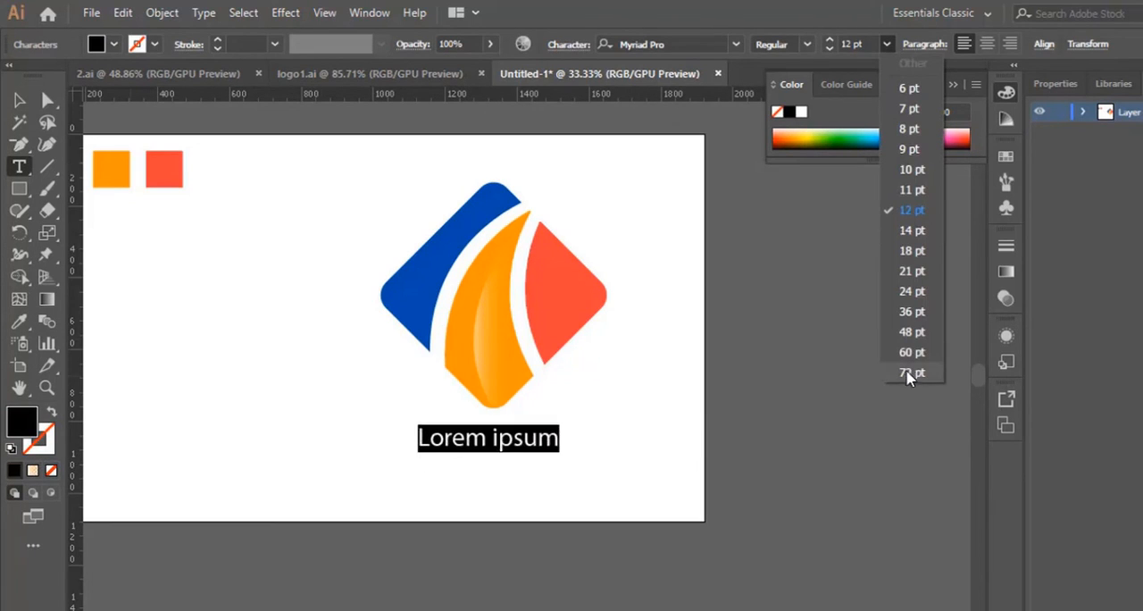
left_click(907, 370)
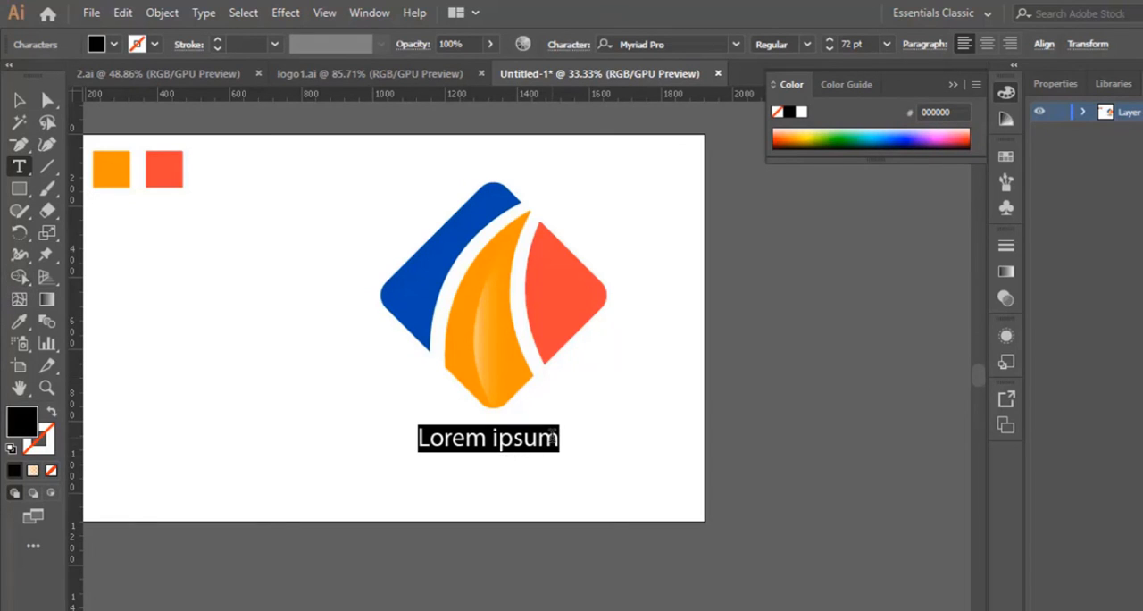
type("ENERGY")
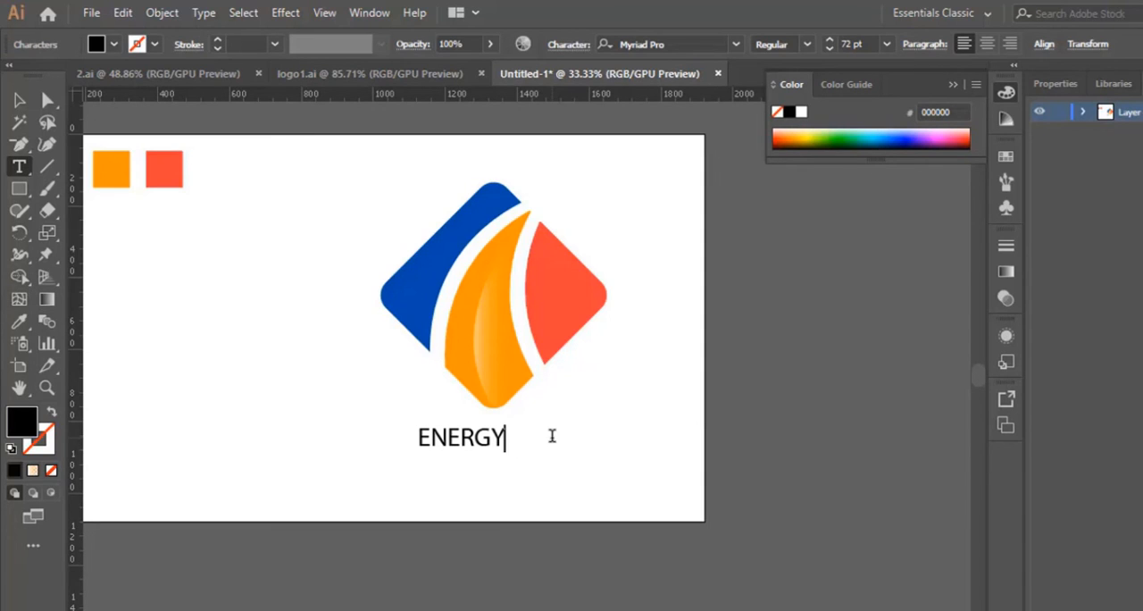
key("ctrl+a")
key("Escape")
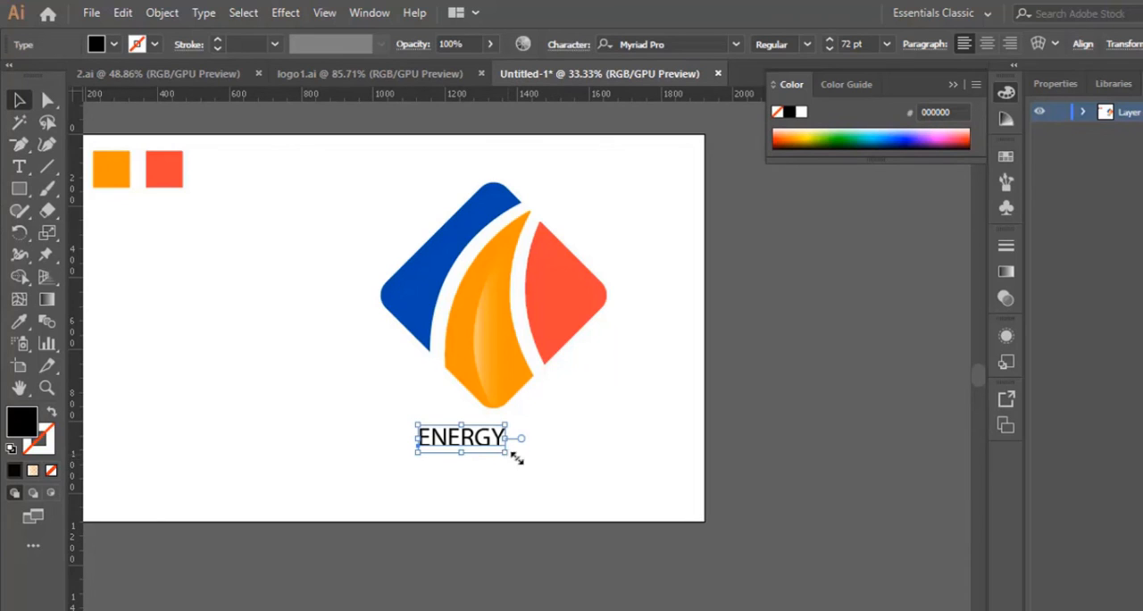
left_click_drag(517, 458, 551, 460)
left_click(668, 480)
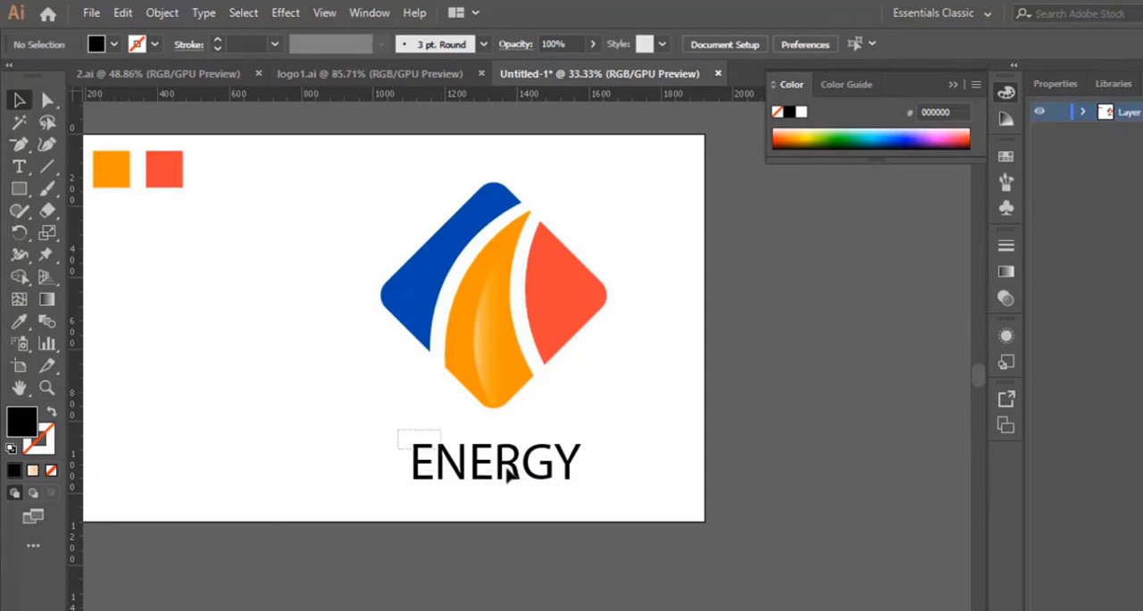
Change the font of the ENERGY text to Minion Variable Concept
left_click(563, 470)
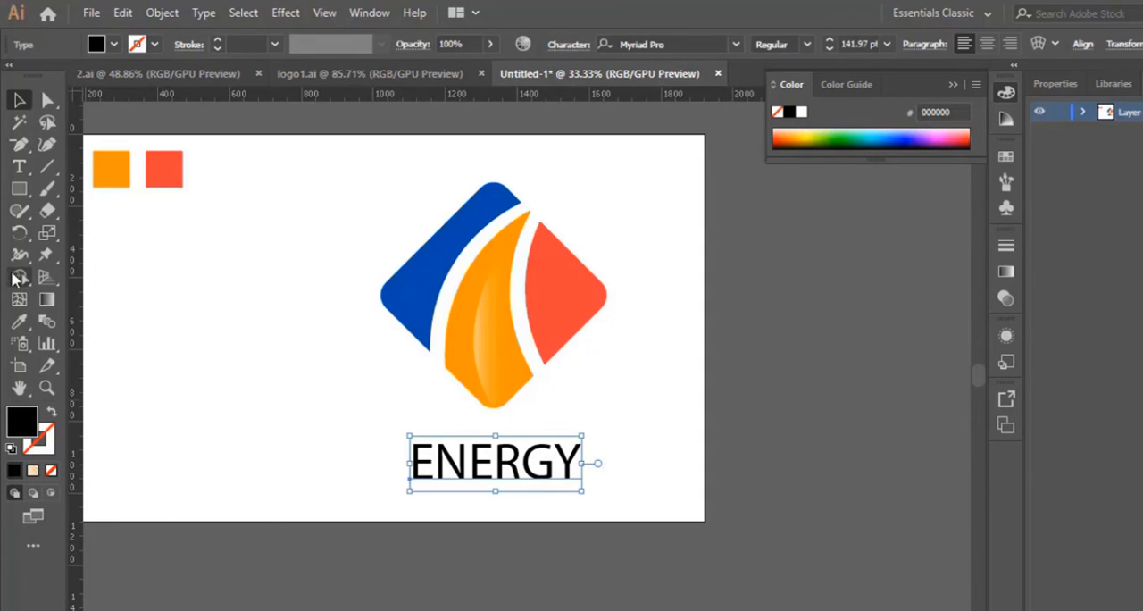
left_click(16, 167)
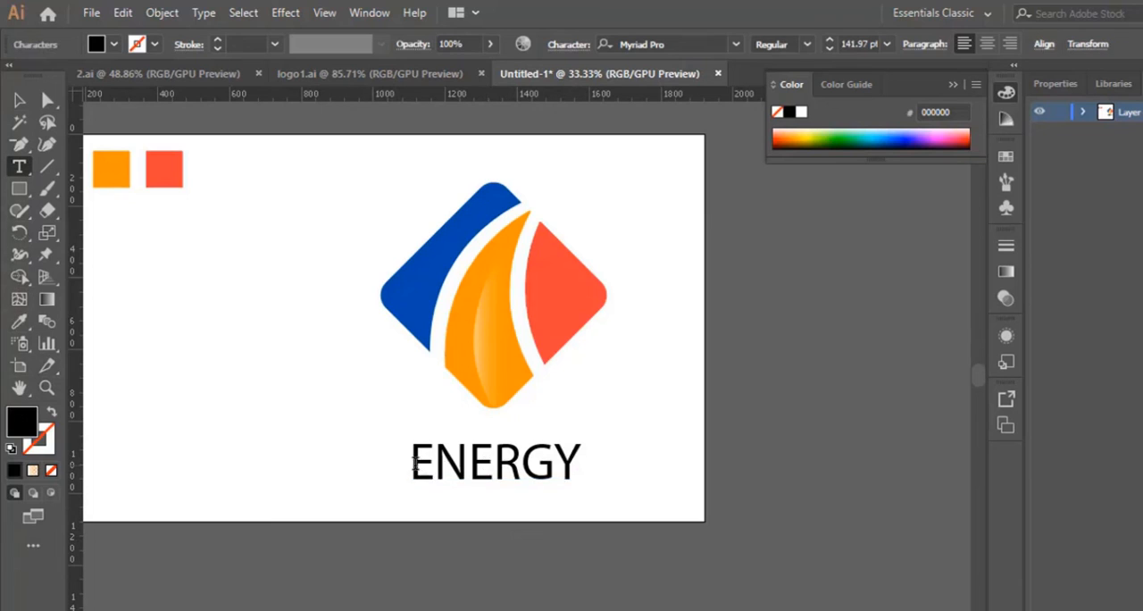
left_click_drag(412, 464, 585, 466)
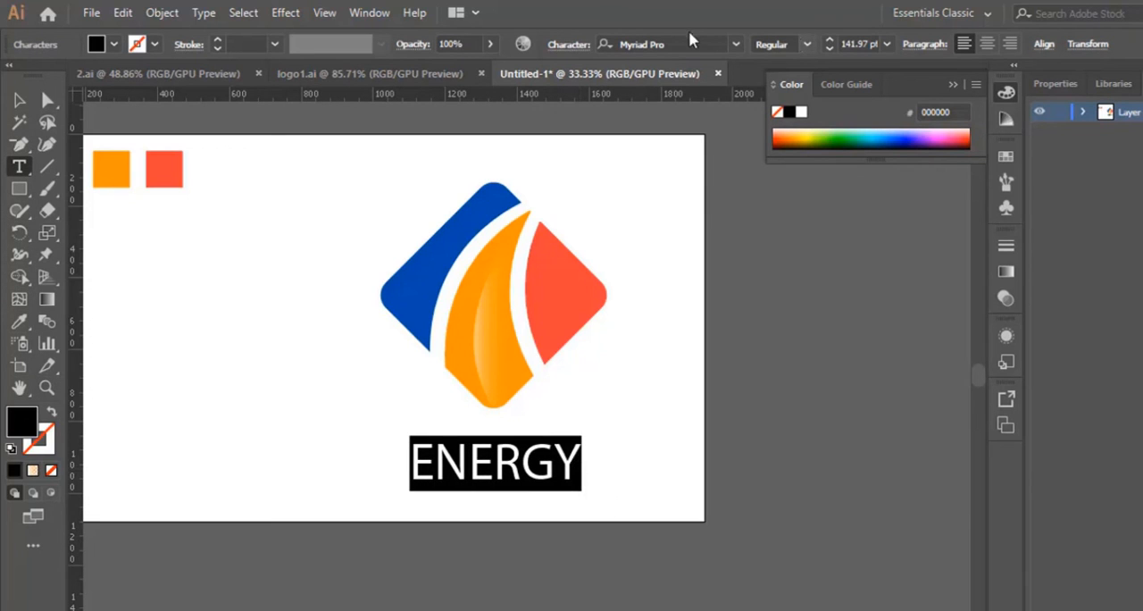
left_click(735, 44)
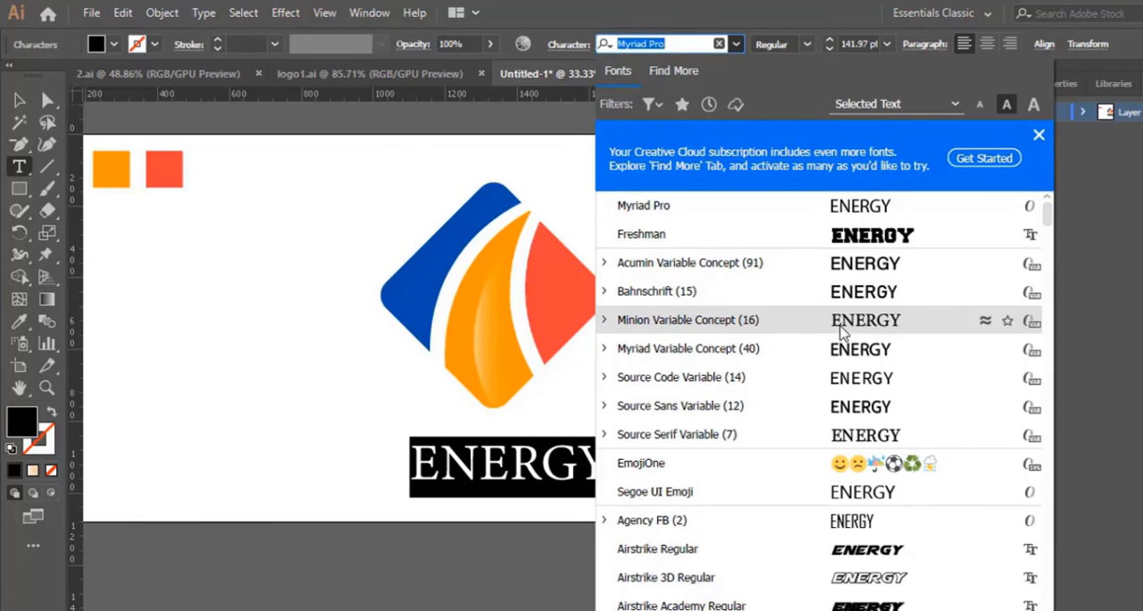
left_click(841, 332)
left_click(18, 100)
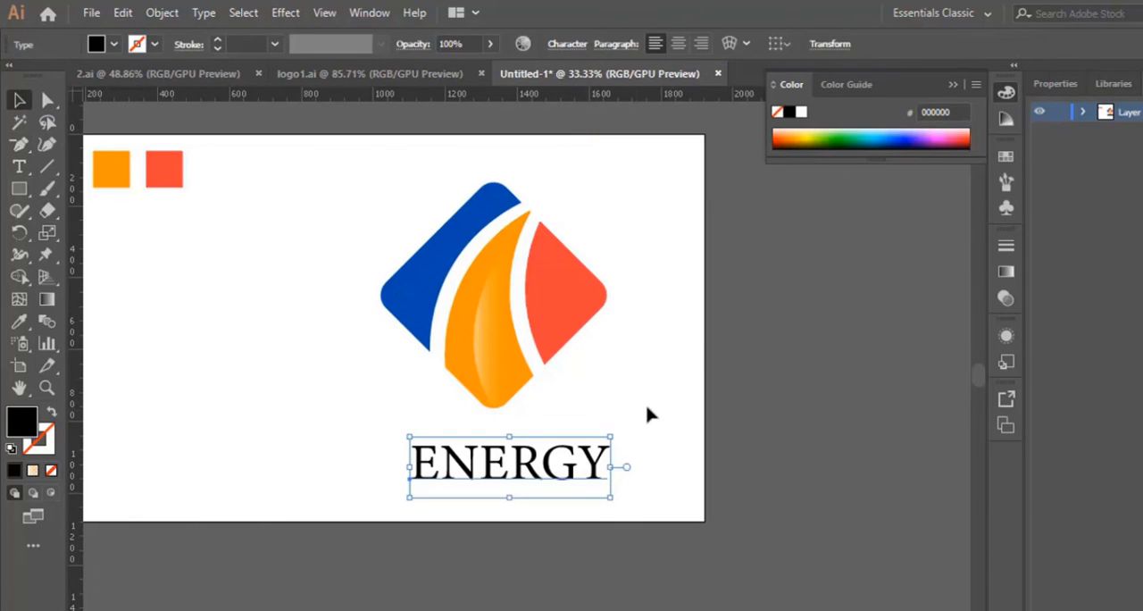
Move the ENERGY text slightly left and up so it sits centred under the diamond, and deselect it
left_click(650, 413)
left_click_drag(581, 457, 559, 448)
left_click(650, 498)
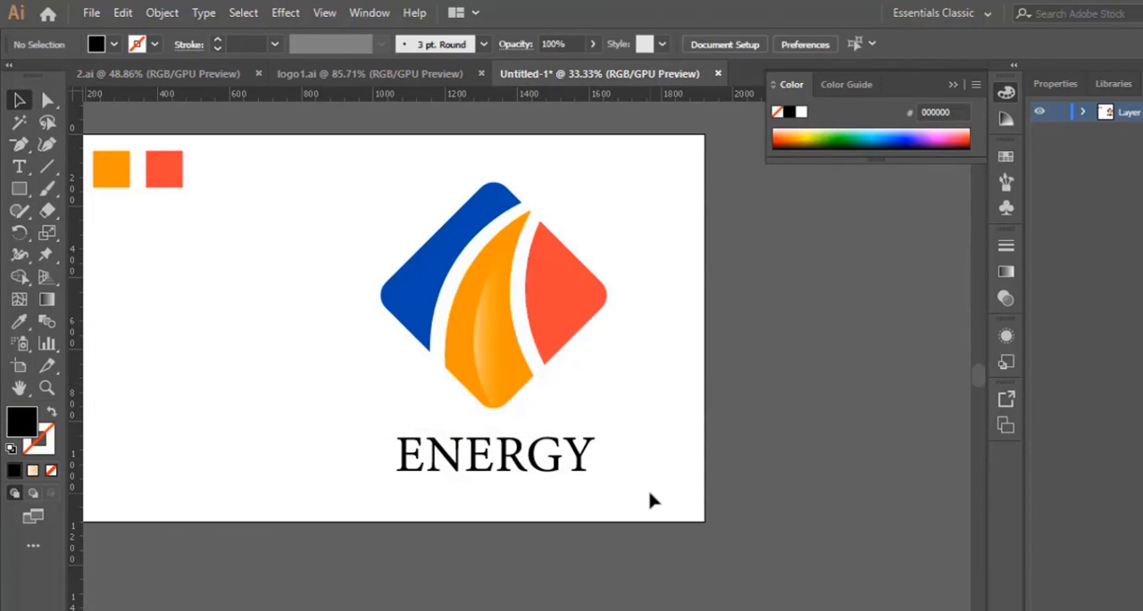
Show the guides and place vertical guides at the diamond's left and right corners
right_click(292, 286)
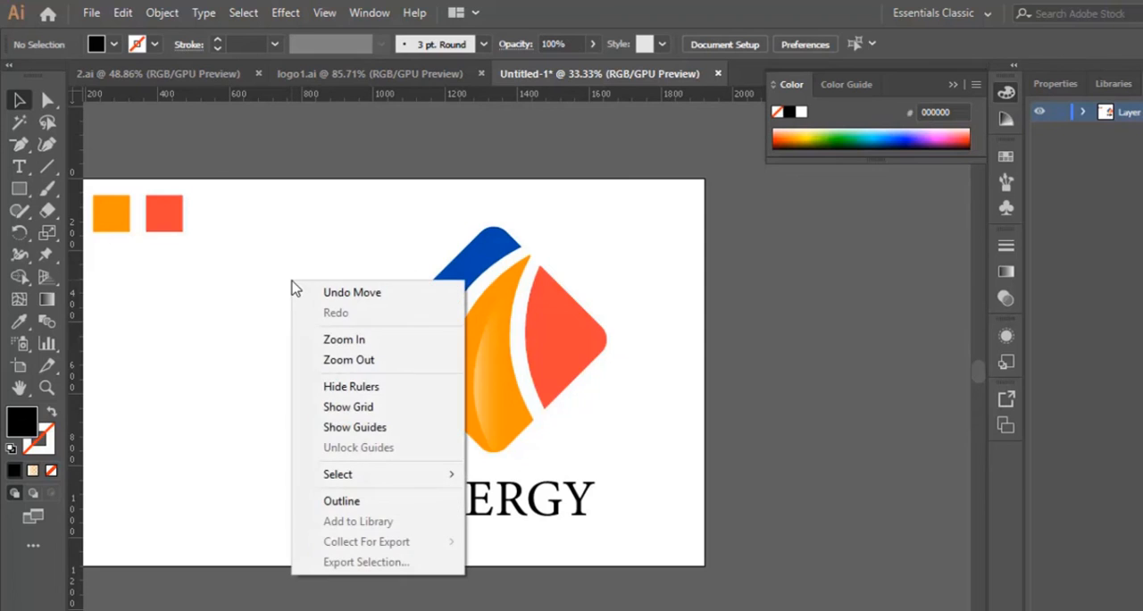
left_click(383, 429)
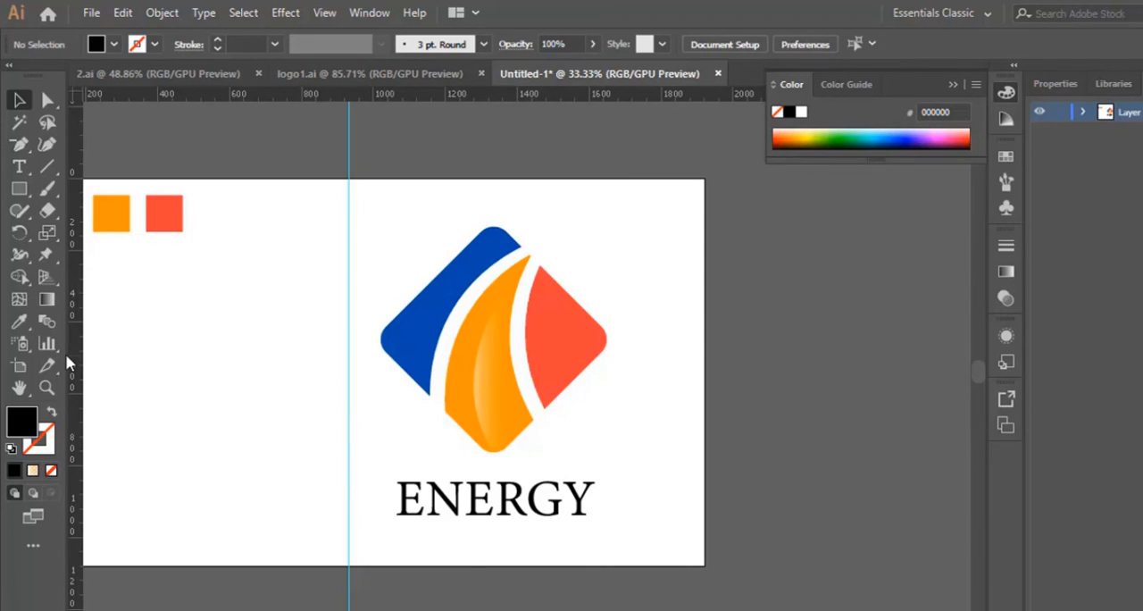
left_click_drag(69, 349, 382, 369)
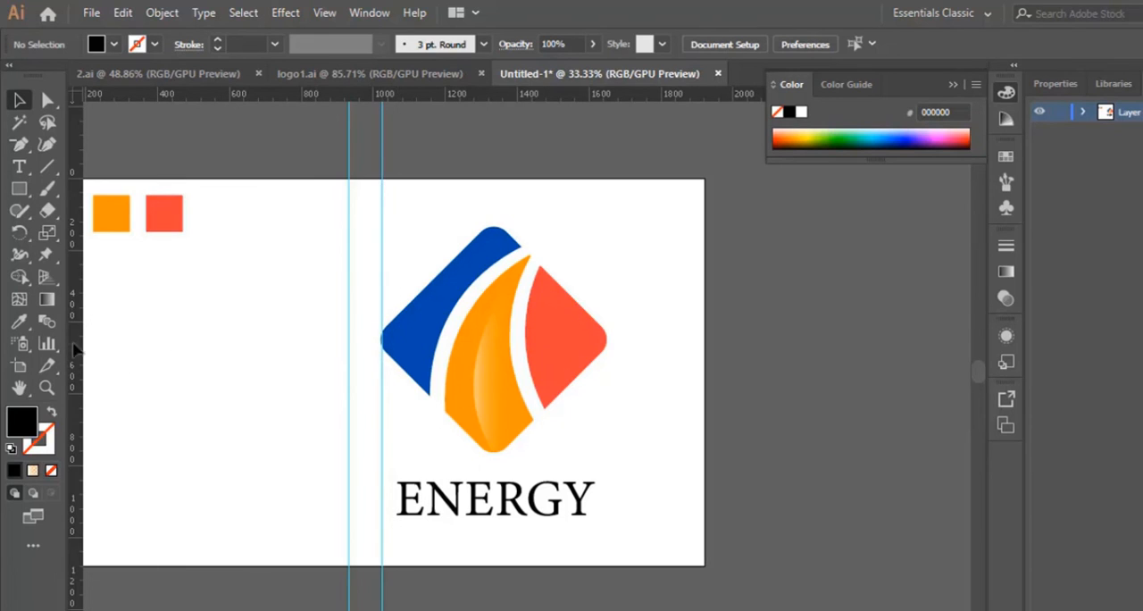
left_click_drag(75, 349, 607, 373)
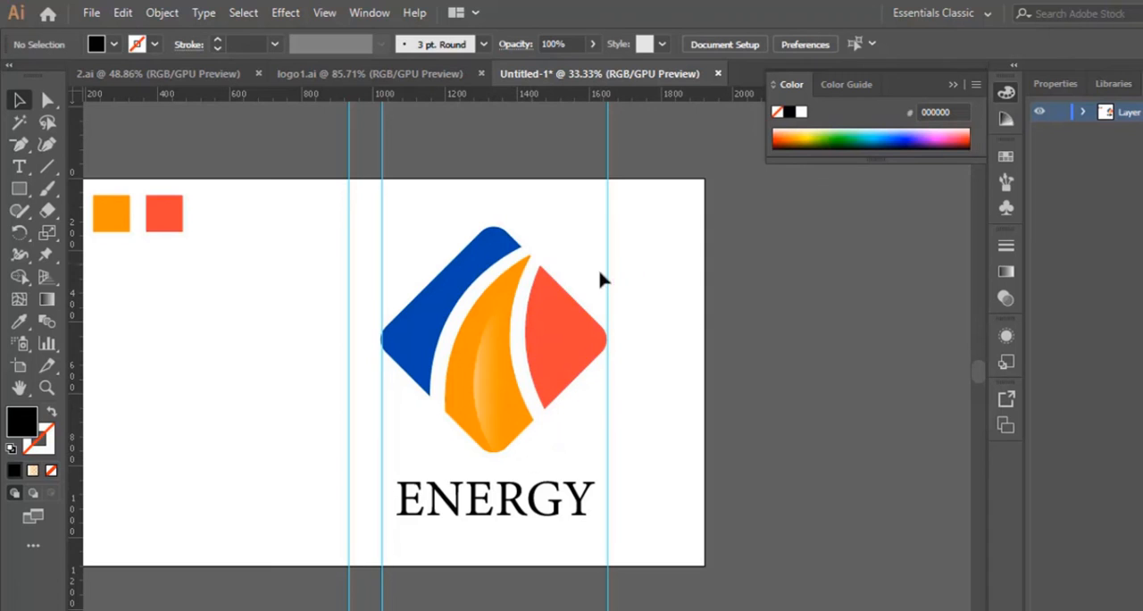
Hide the rulers and the guides
right_click(625, 314)
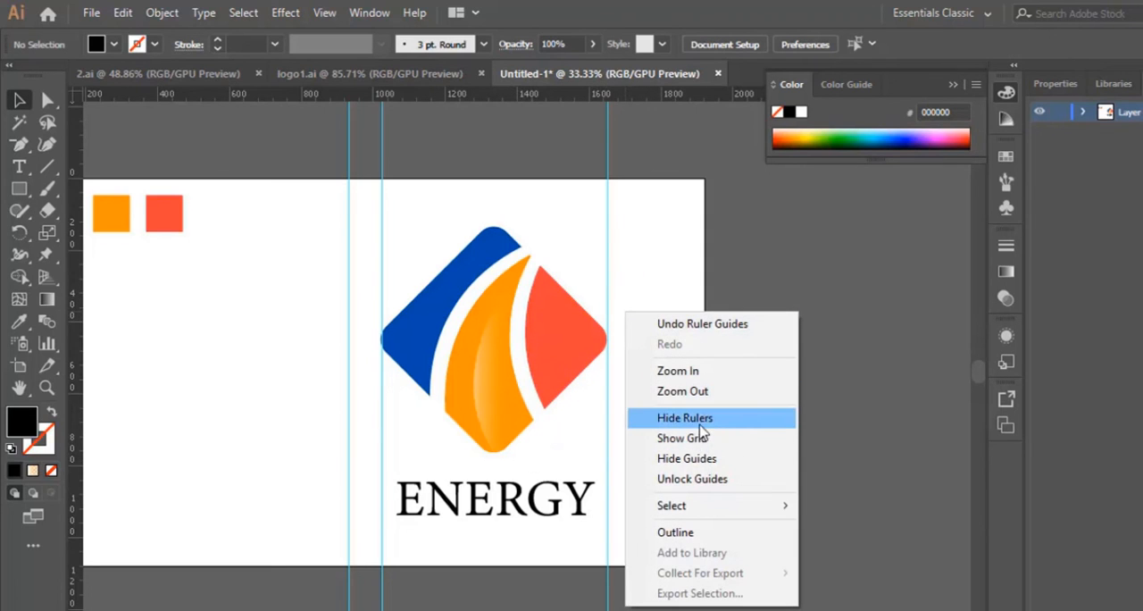
left_click(701, 420)
right_click(656, 376)
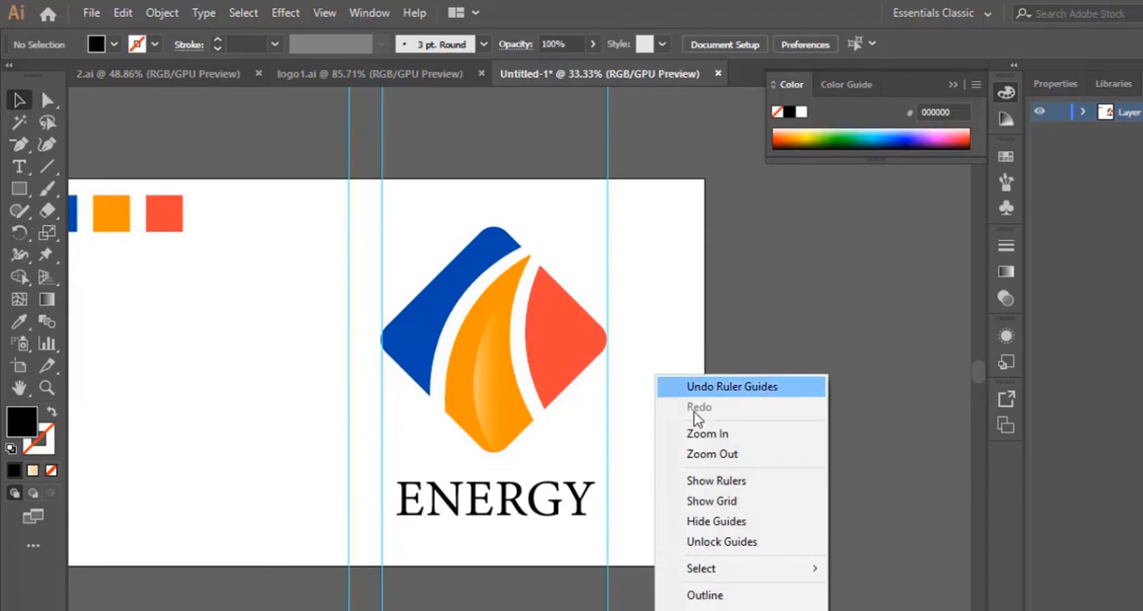
left_click(719, 521)
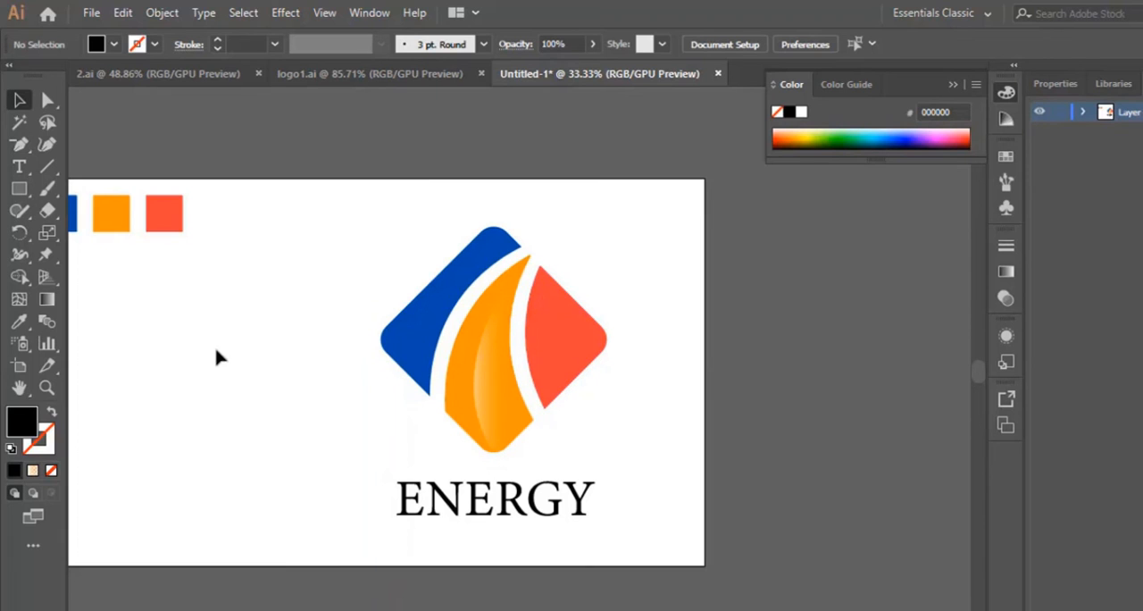
Zoom in to 50% to inspect the diamond logo and its ENERGY text
left_click(46, 387)
left_click(488, 346)
scroll(496, 322, "down", 1)
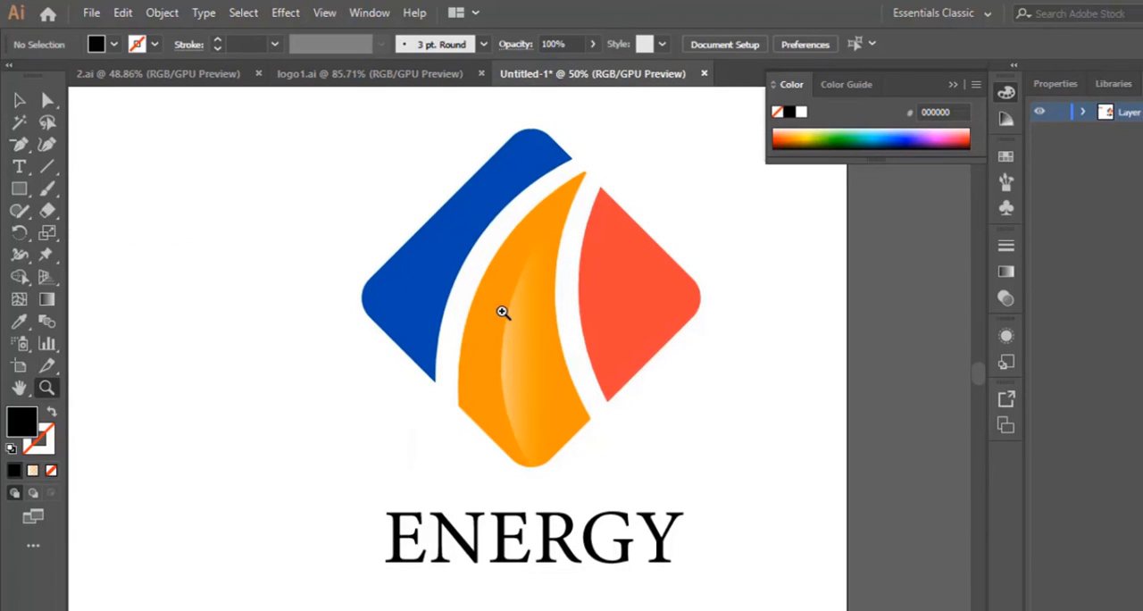